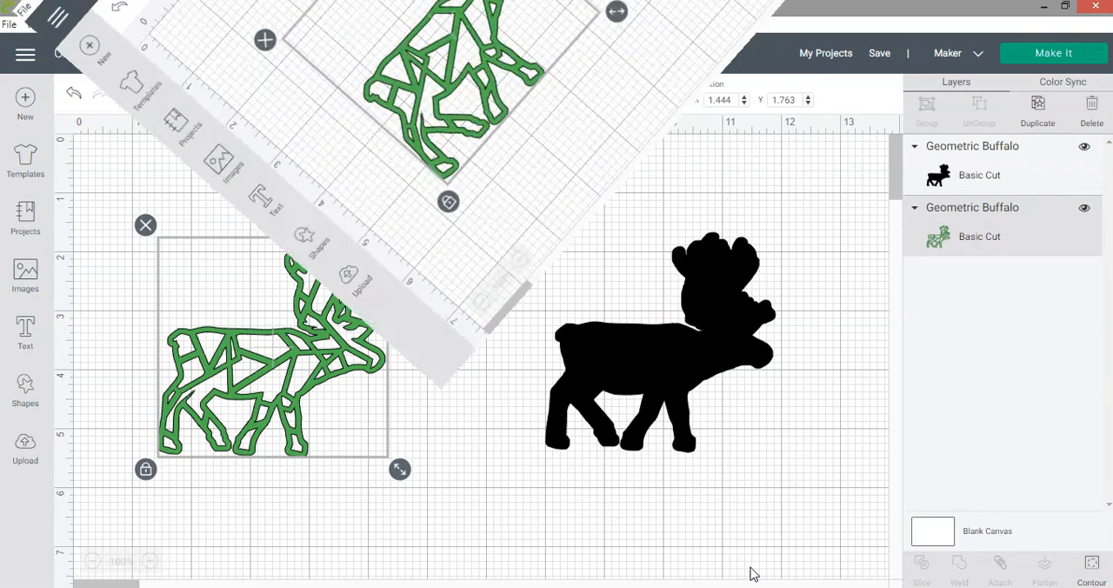
# - Place the black buffalo silhouette layer beneath the green geometric buffalo and lay the green outline directly over the silhouette
pyautogui.click(643, 565)
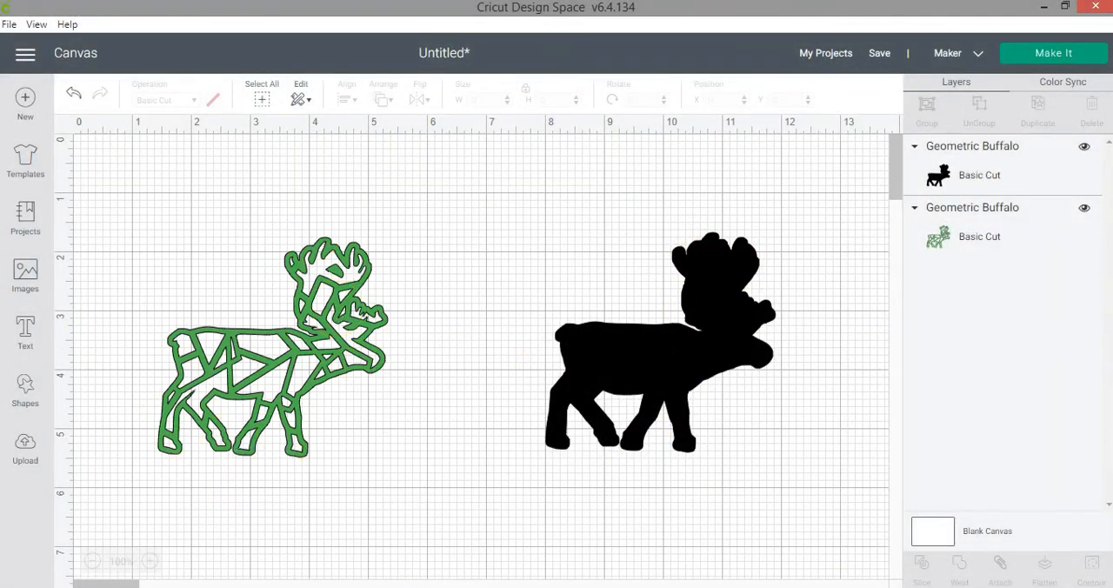
pyautogui.moveTo(282, 342); pyautogui.dragTo(484, 304)
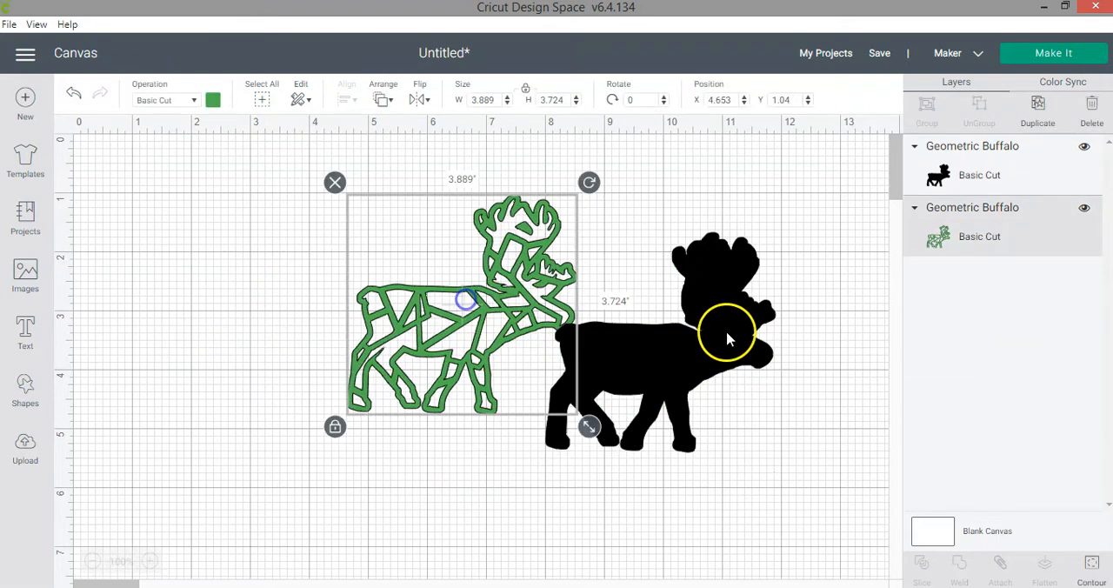
pyautogui.moveTo(949, 176); pyautogui.dragTo(1007, 237)
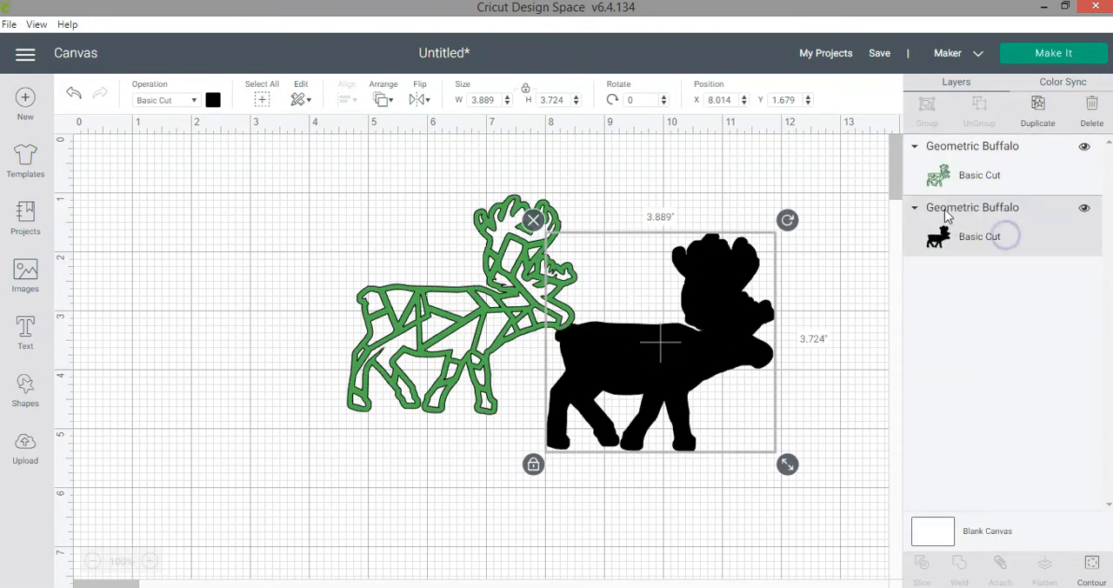
pyautogui.moveTo(497, 303); pyautogui.dragTo(687, 343)
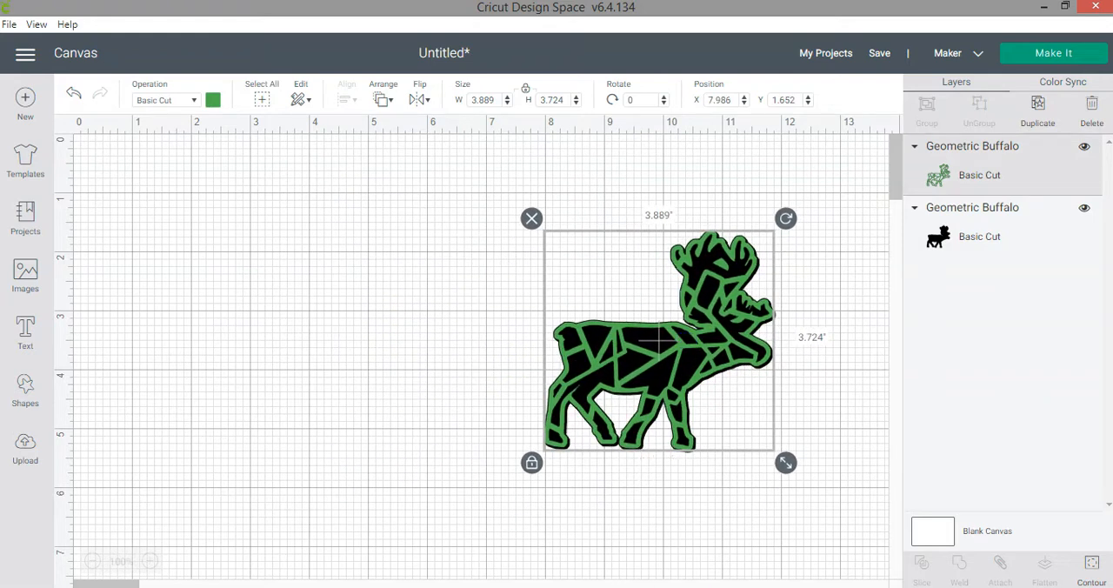
# - Move the green geometric buffalo off the black silhouette to about X 1.96, Y 1.67
pyautogui.moveTo(684, 392); pyautogui.dragTo(340, 400)
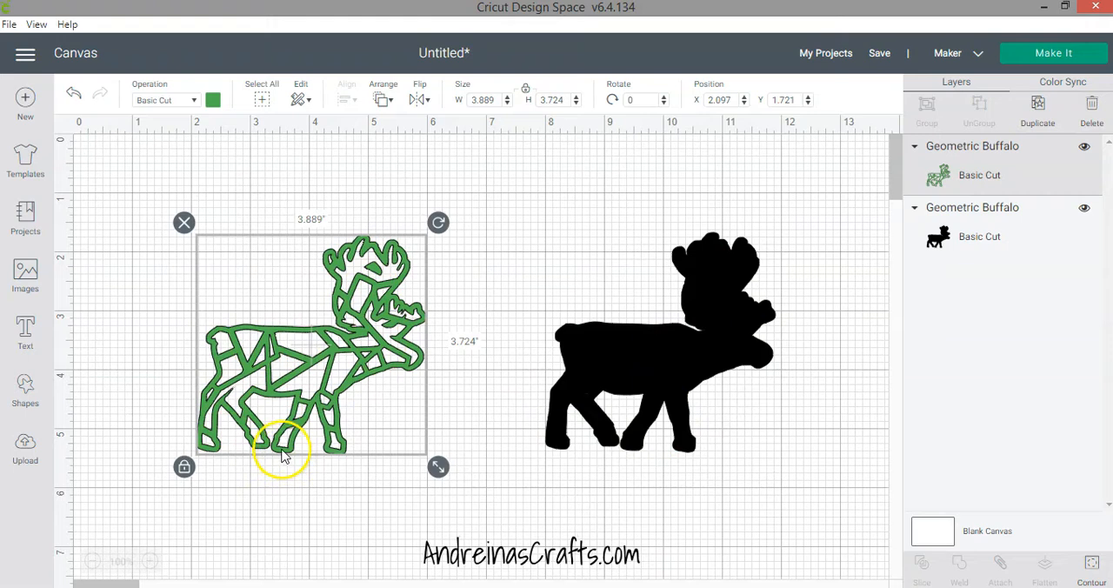
pyautogui.moveTo(298, 367)
pyautogui.mouseDown()
pyautogui.moveTo(290, 353)
pyautogui.moveTo(289, 364)
pyautogui.mouseUp()
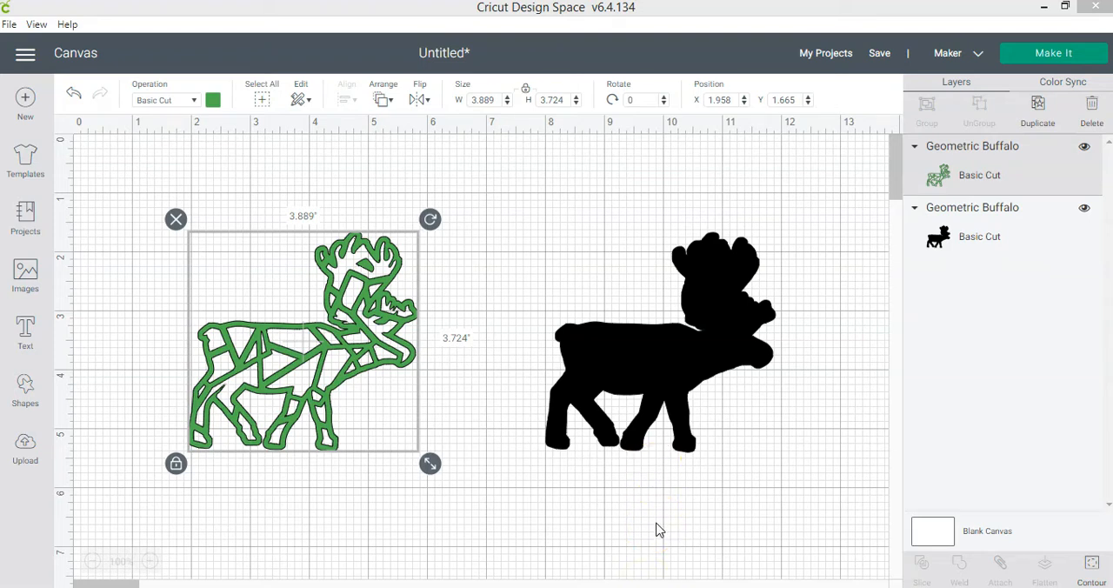
# - Open Contour for the green buffalo and individually hide its outer outline and the first five inner cutouts in the list
pyautogui.click(1092, 565)
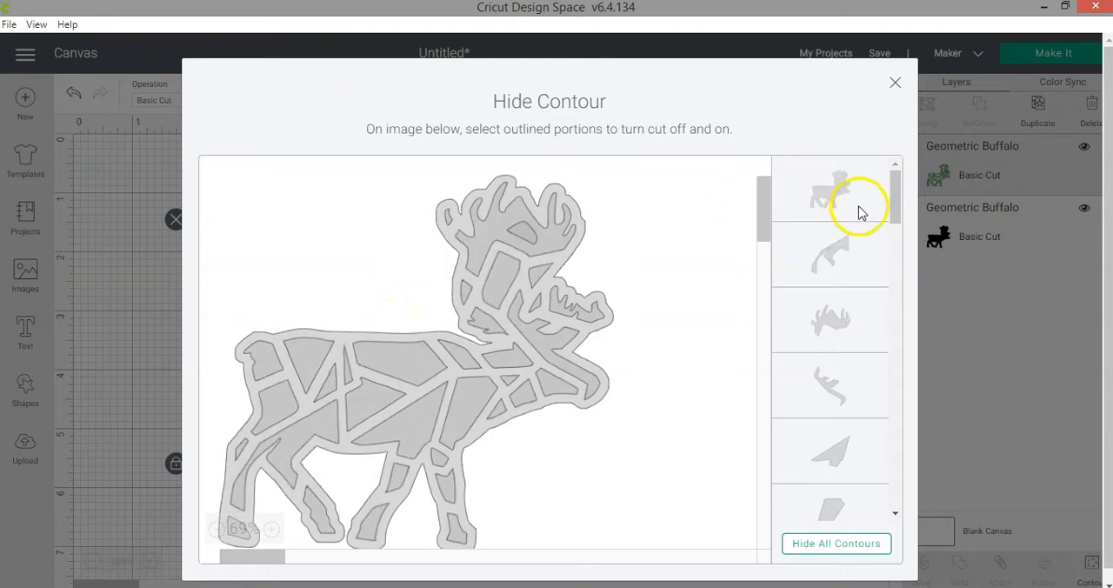
pyautogui.moveTo(896, 213); pyautogui.dragTo(895, 241)
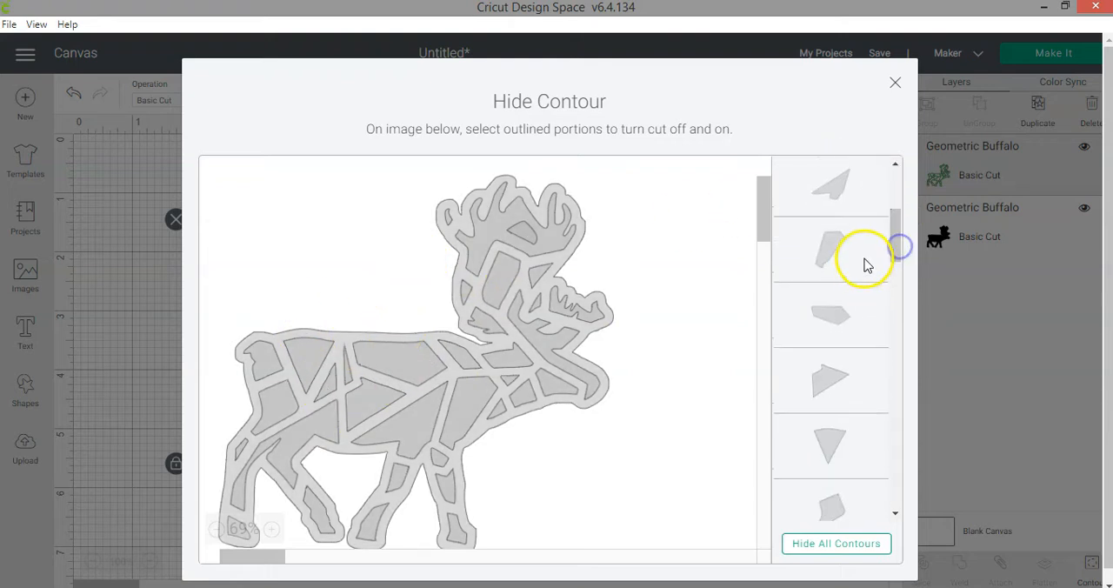
pyautogui.click(218, 531)
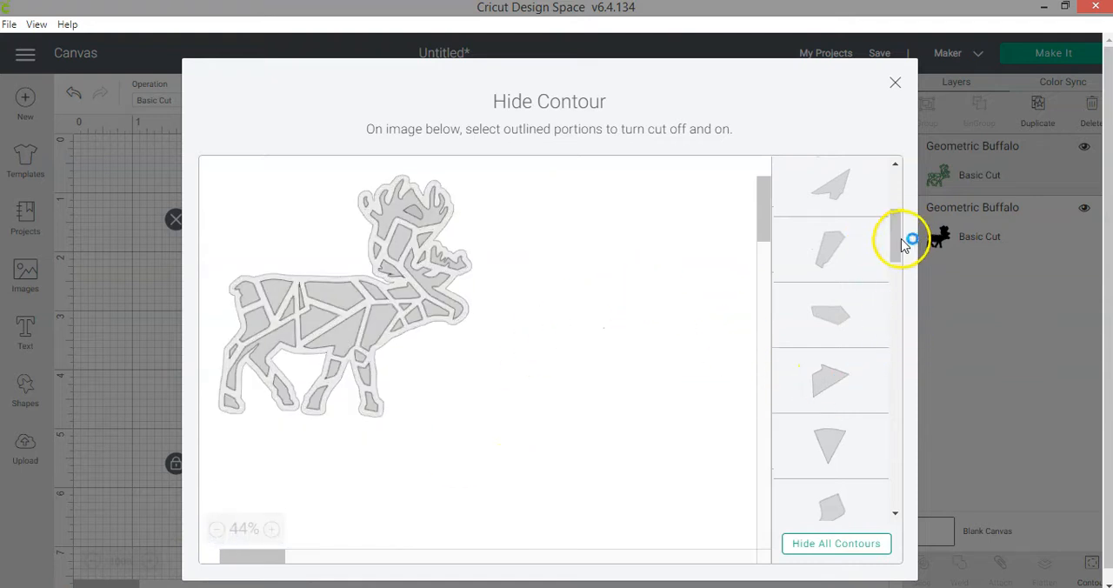
pyautogui.click(900, 185)
pyautogui.click(868, 259)
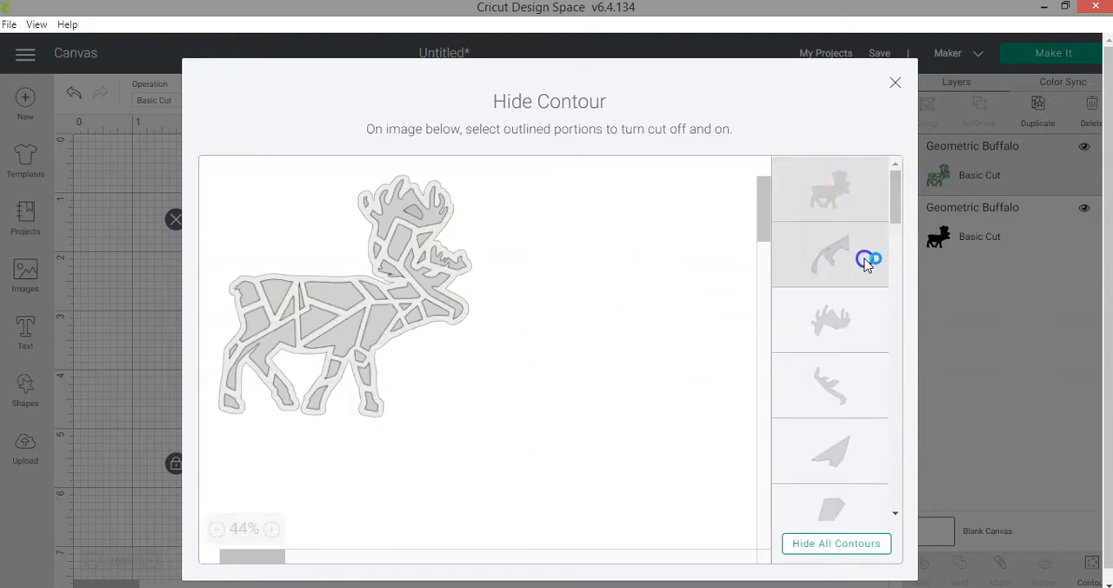
pyautogui.click(833, 325)
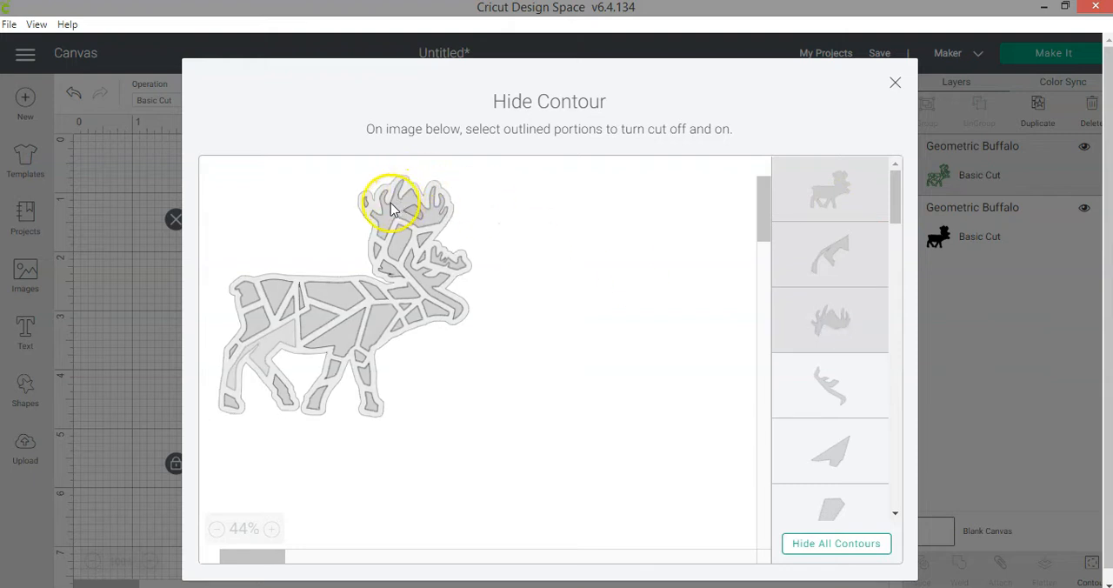
pyautogui.click(833, 392)
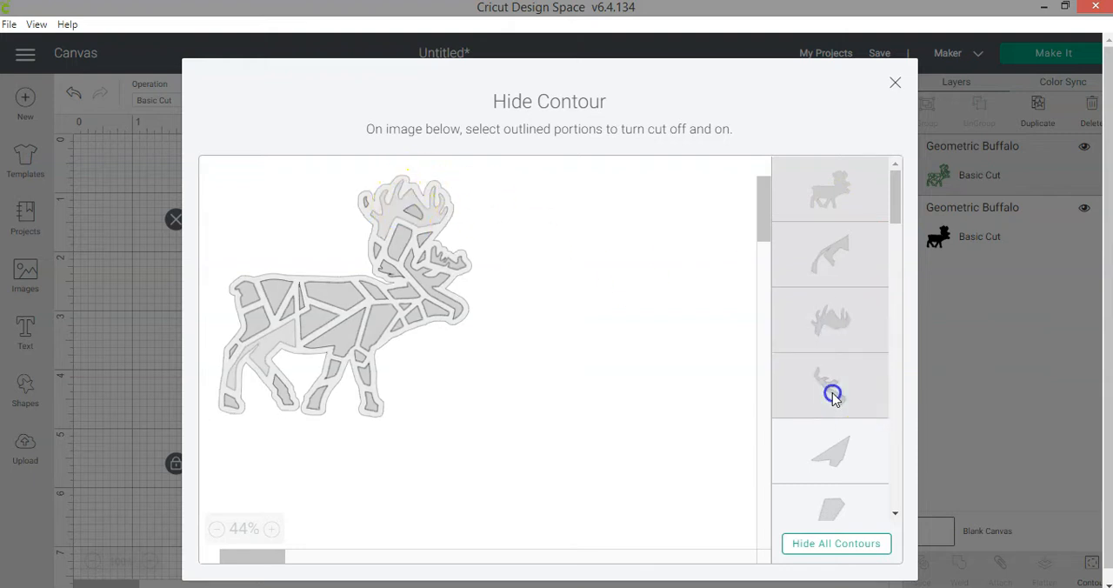
pyautogui.click(841, 456)
pyautogui.click(832, 509)
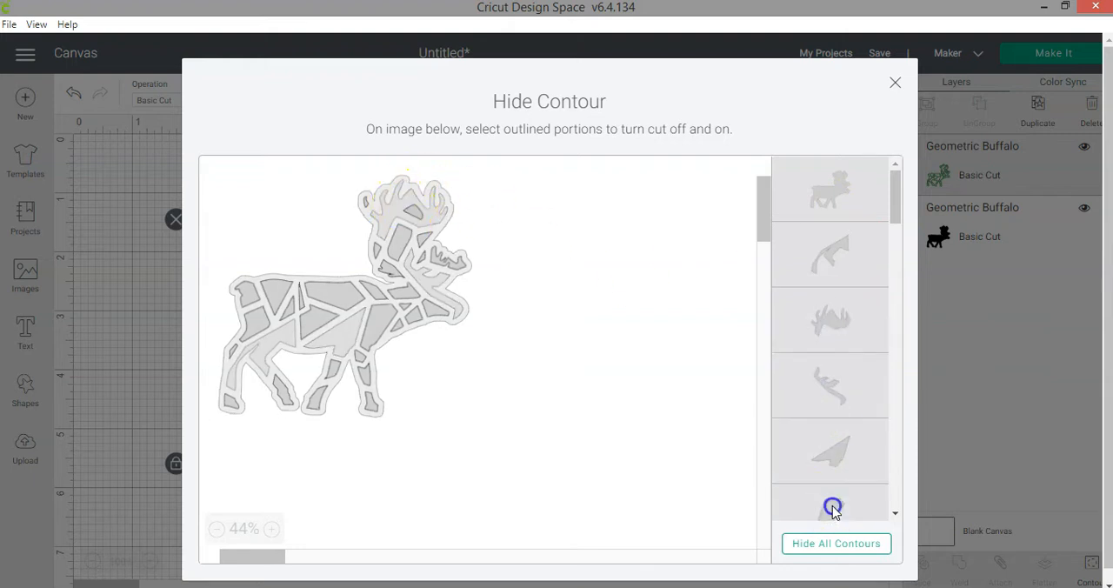
# - Hide all of the green buffalo's inner contours, turn its outer outline back on, and close the contour editor
pyautogui.click(843, 192)
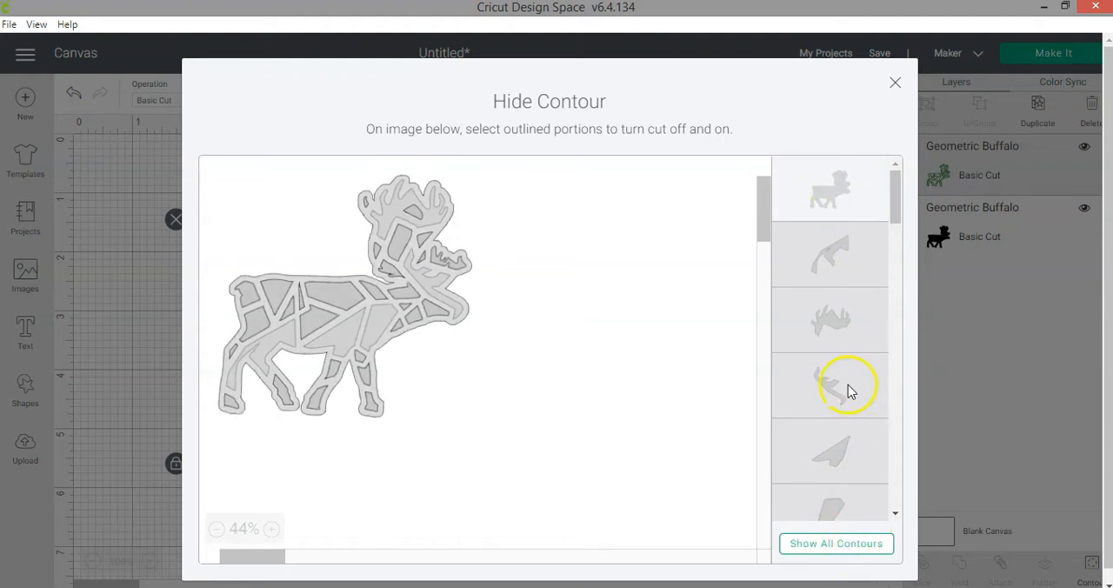
pyautogui.scroll(-5, 845, 381)
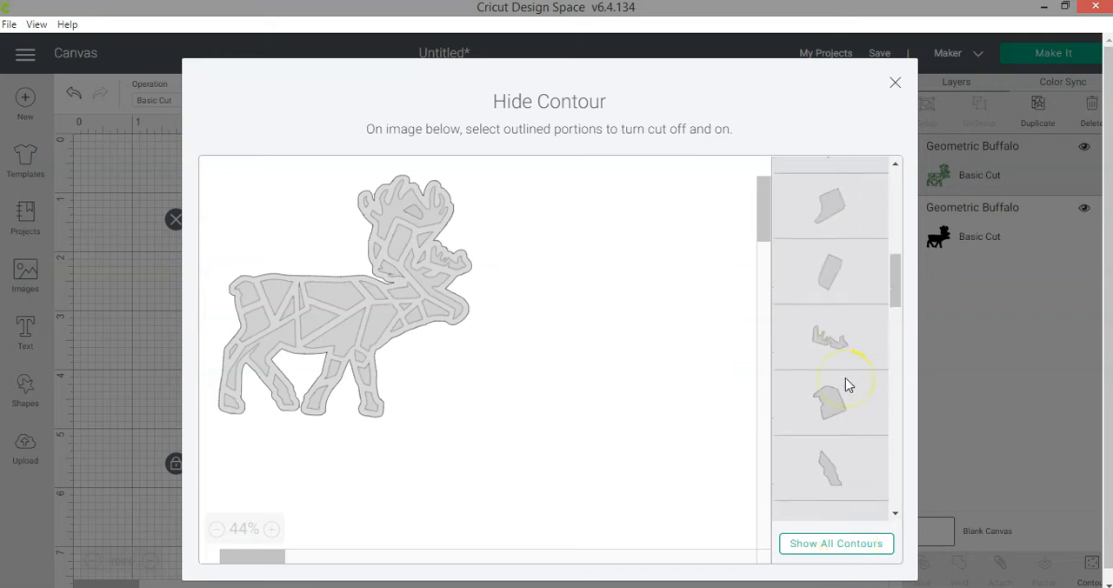
pyautogui.scroll(5, 846, 377)
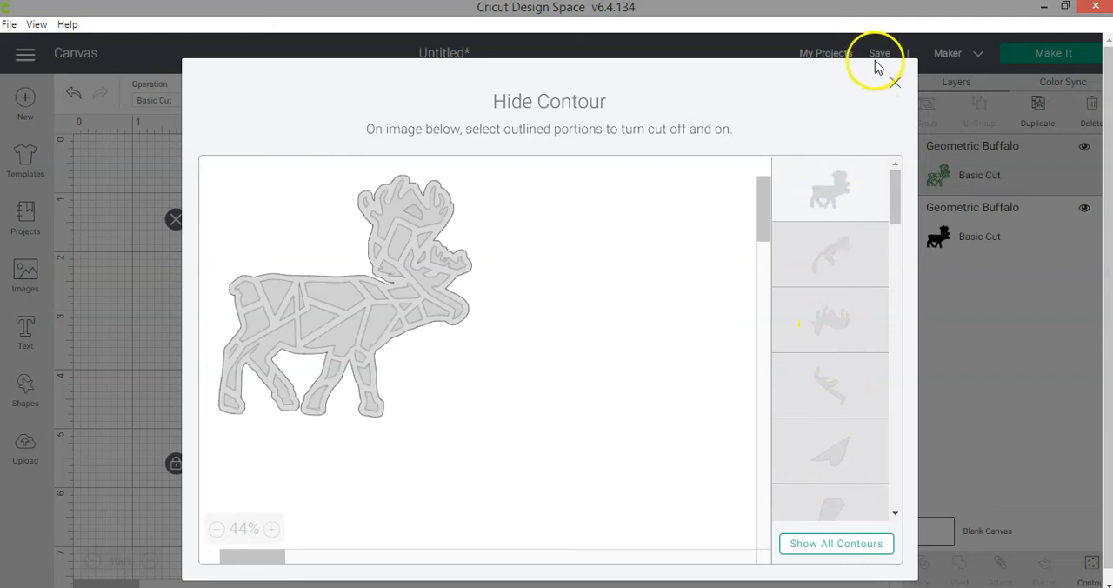
pyautogui.click(895, 83)
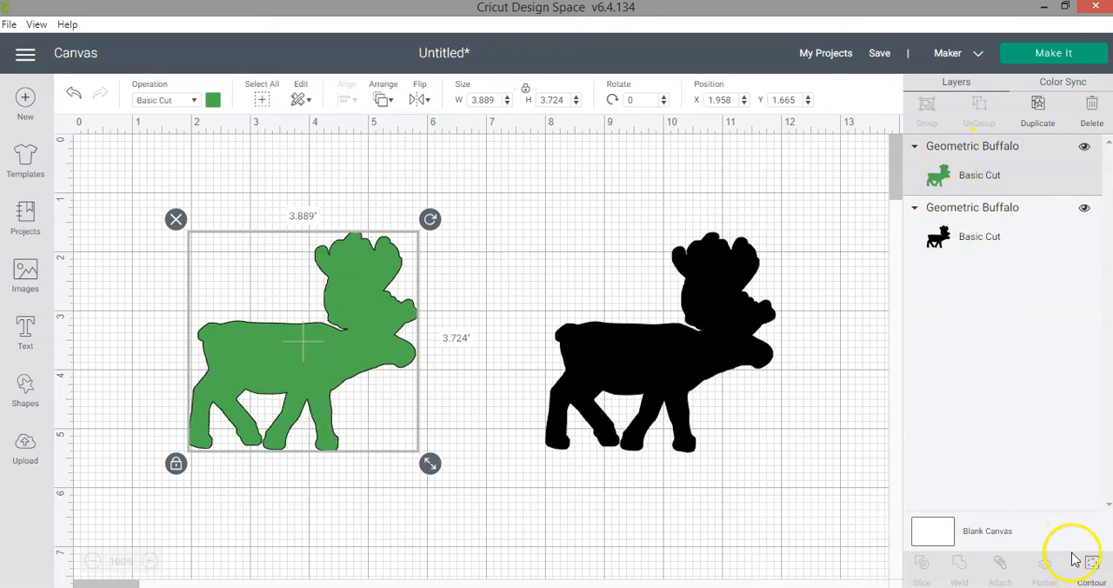
# - Reopen Contour for the solid green buffalo and turn its hind-leg and antler cutouts back on
pyautogui.click(1094, 567)
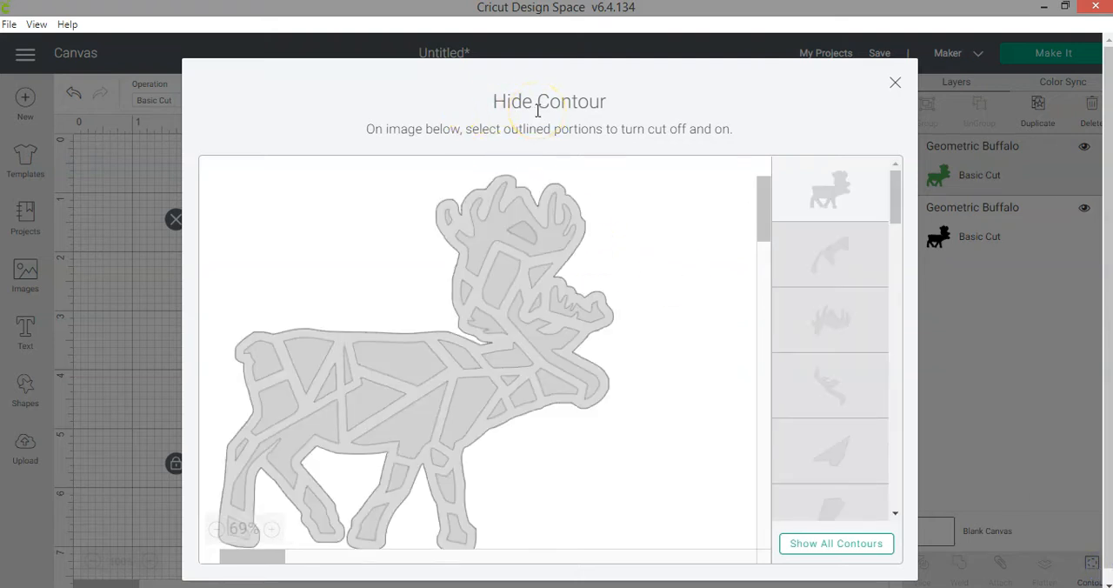
pyautogui.click(219, 528)
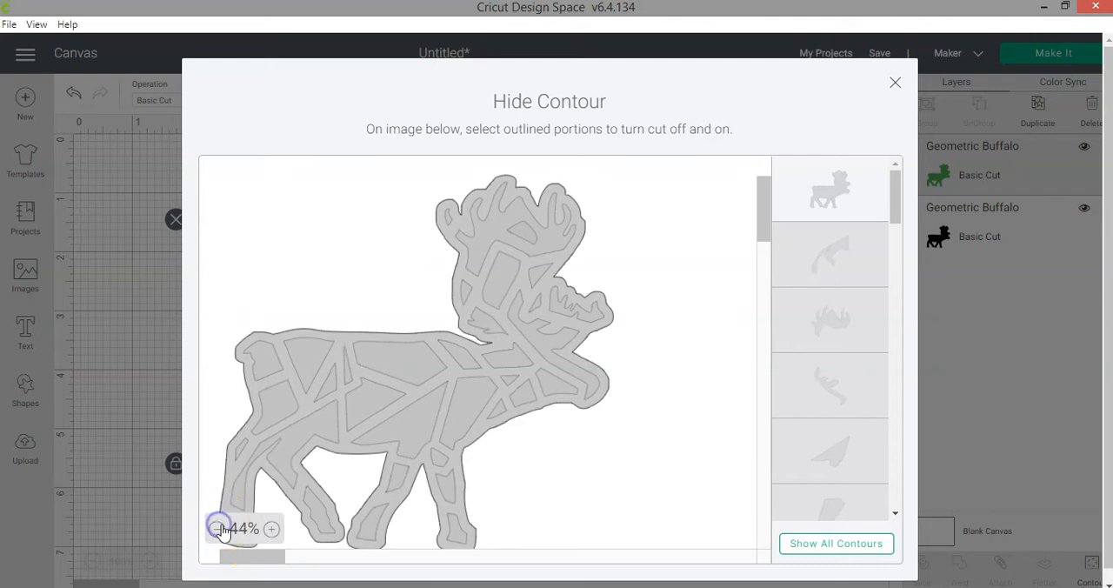
pyautogui.click(828, 243)
pyautogui.click(828, 330)
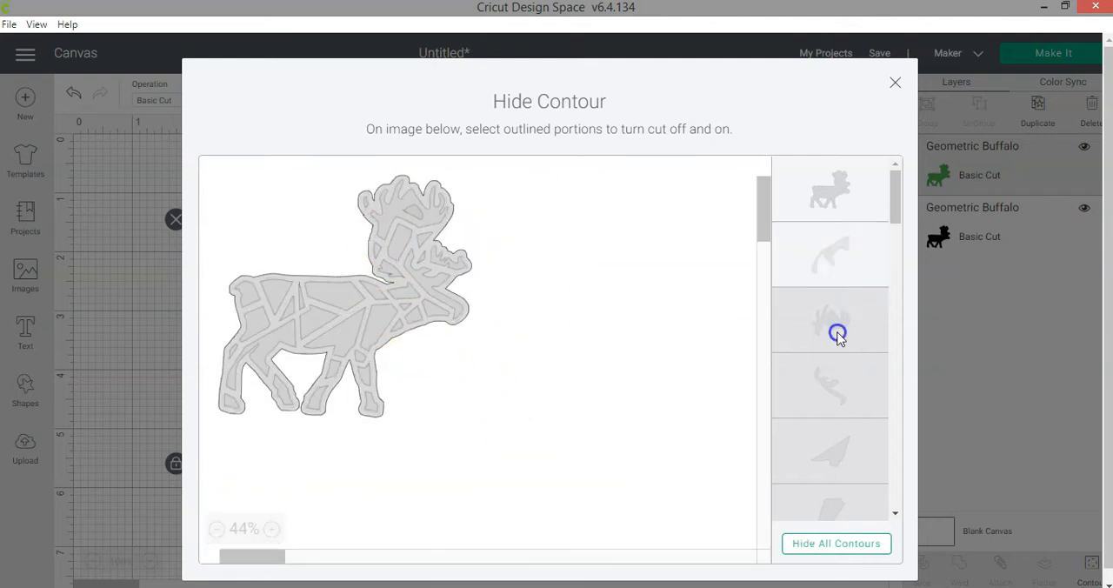
# - Hide all contours of the green buffalo at once, restore them all, and close the contour editor
pyautogui.click(824, 546)
pyautogui.click(825, 547)
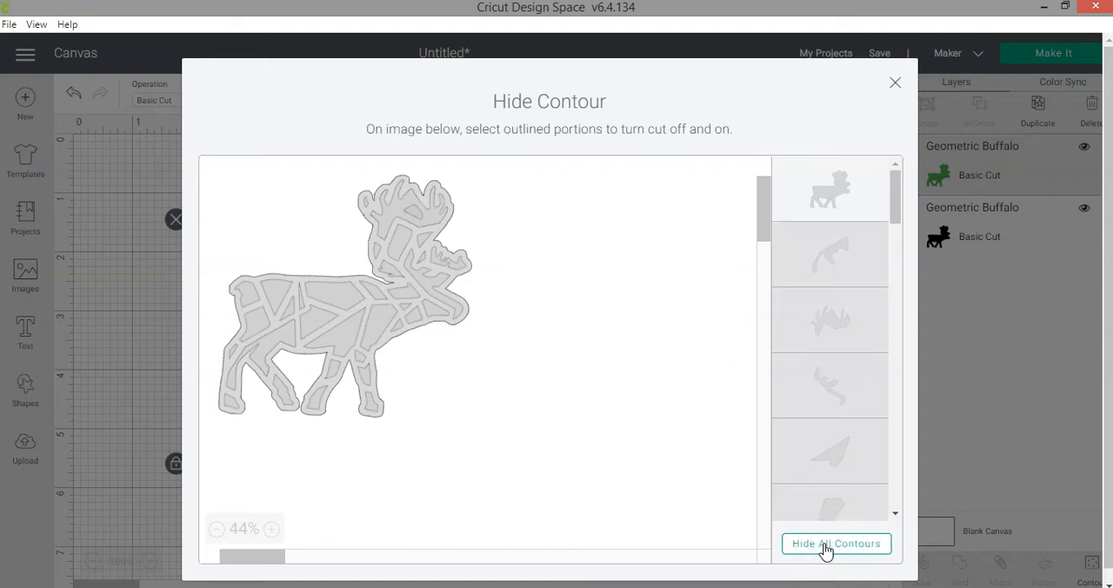
pyautogui.click(825, 548)
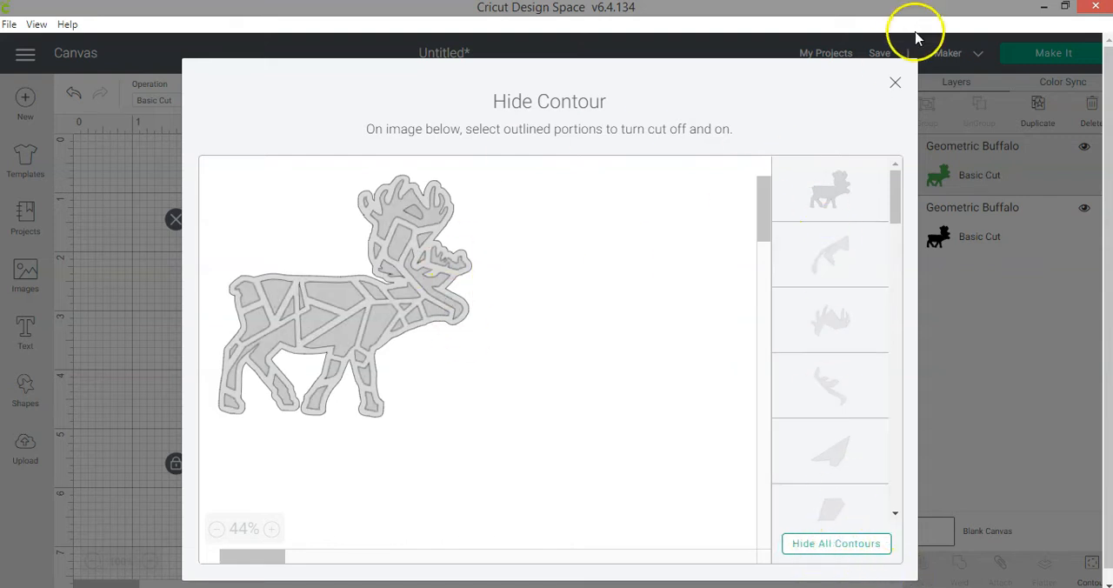
pyautogui.click(896, 82)
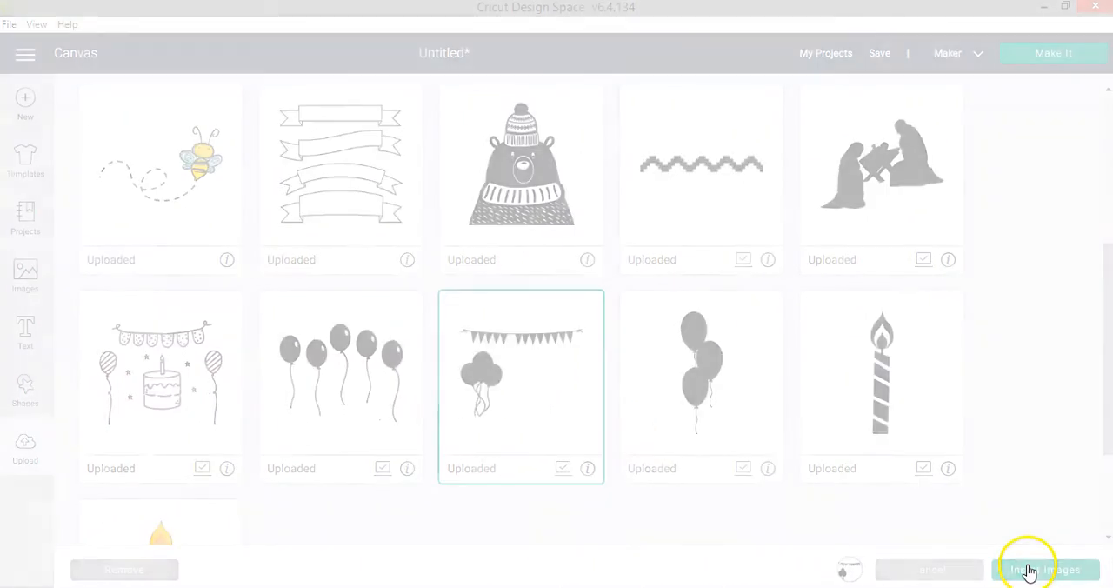
# - Insert the uploaded birthday banner with balloons at 5 inches wide and position it at about X 2.15, Y 1.46
pyautogui.click(1029, 571)
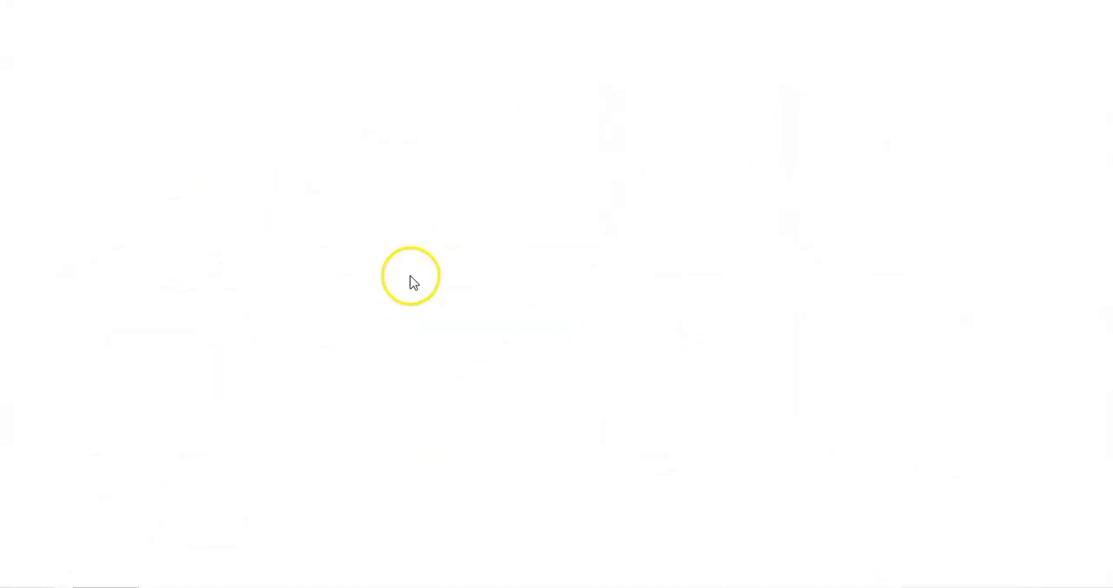
pyautogui.click(492, 100)
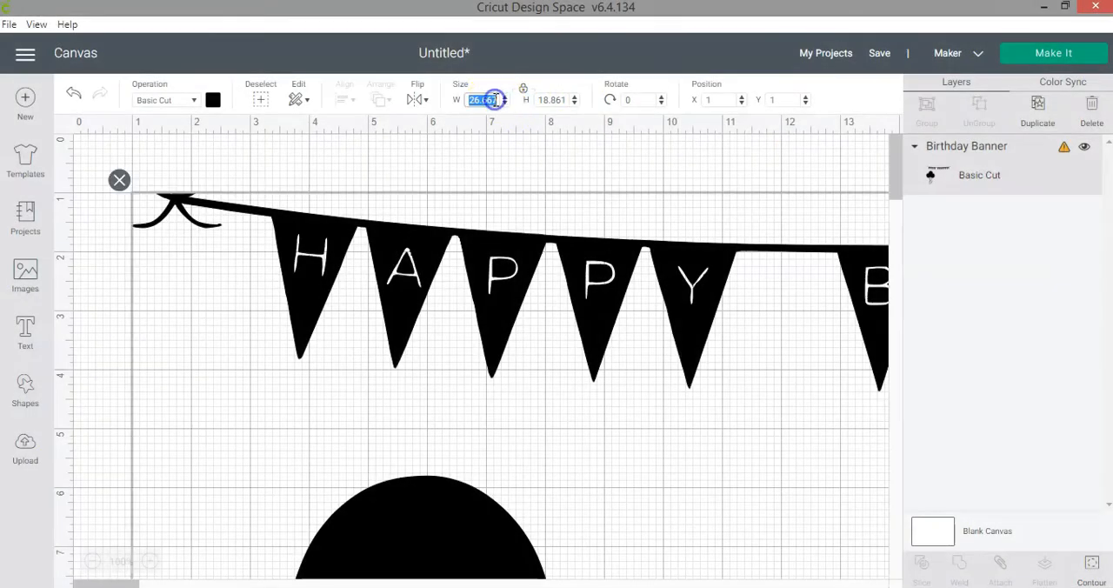
pyautogui.write('5')
pyautogui.press('Return')
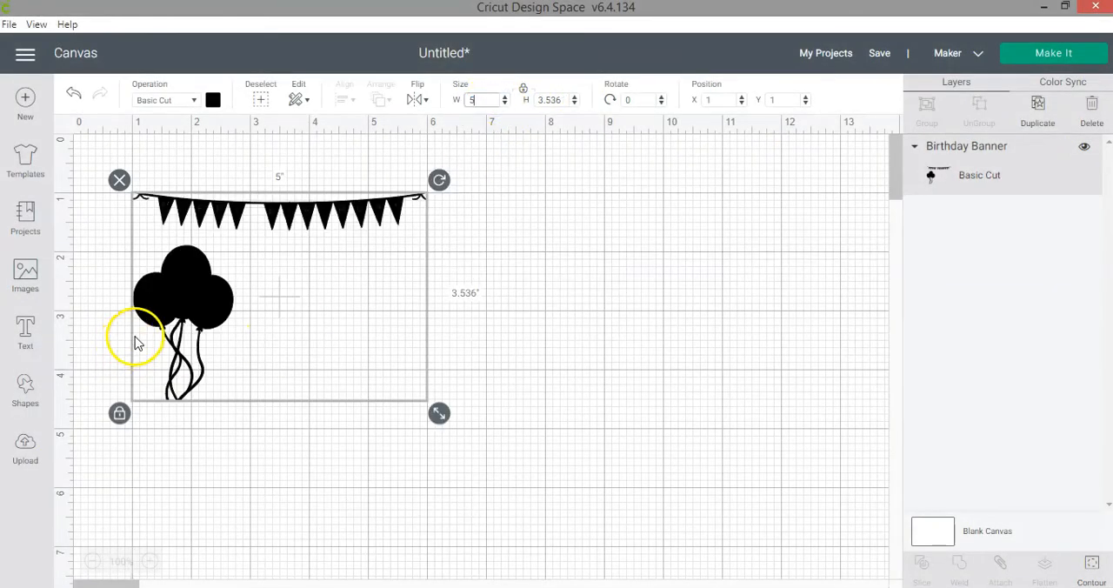
pyautogui.moveTo(218, 322); pyautogui.dragTo(283, 350)
pyautogui.click(376, 460)
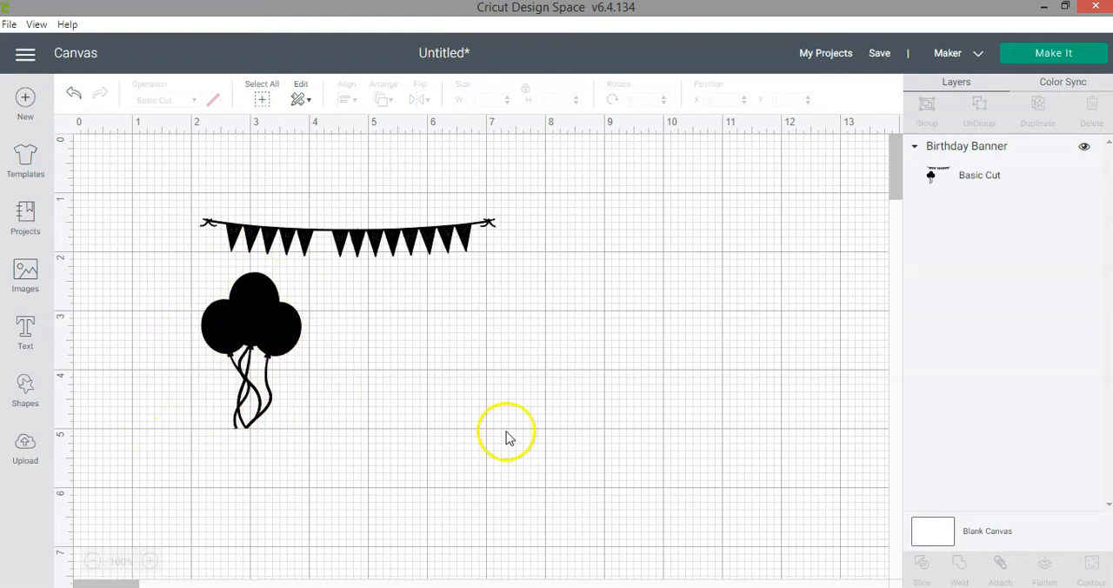
# - Use Contour on the Birthday Banner image to hide the balloon cluster and the gaps between its strings, keeping only the banner
pyautogui.click(275, 335)
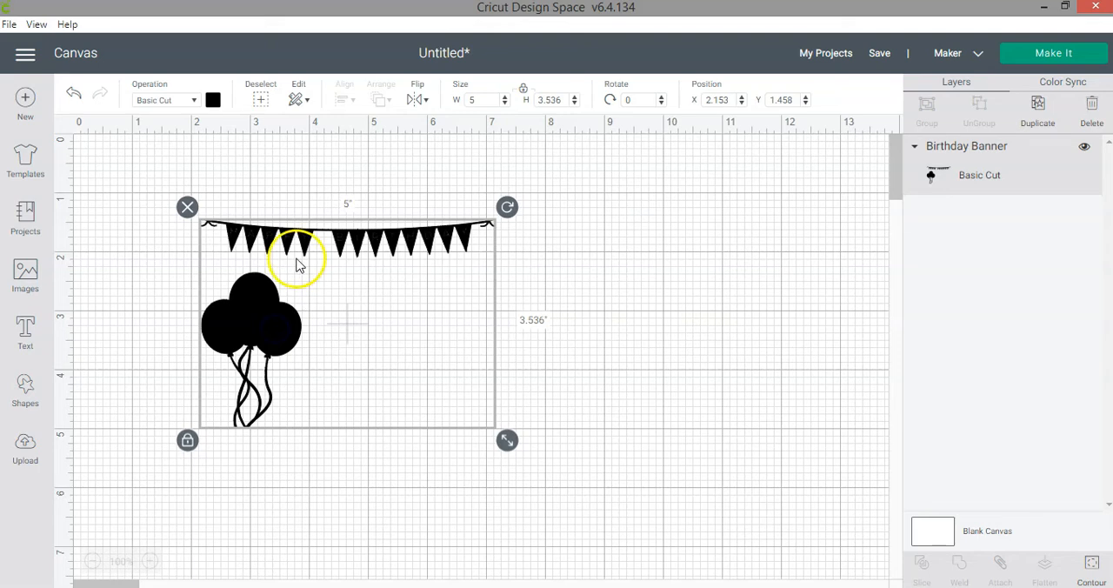
pyautogui.click(1094, 567)
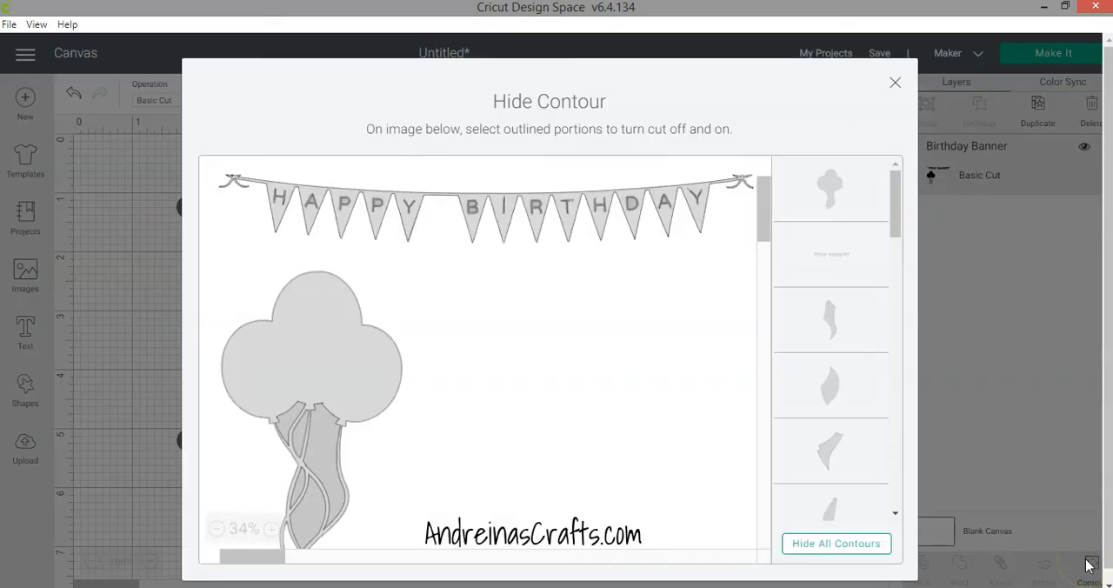
pyautogui.click(215, 529)
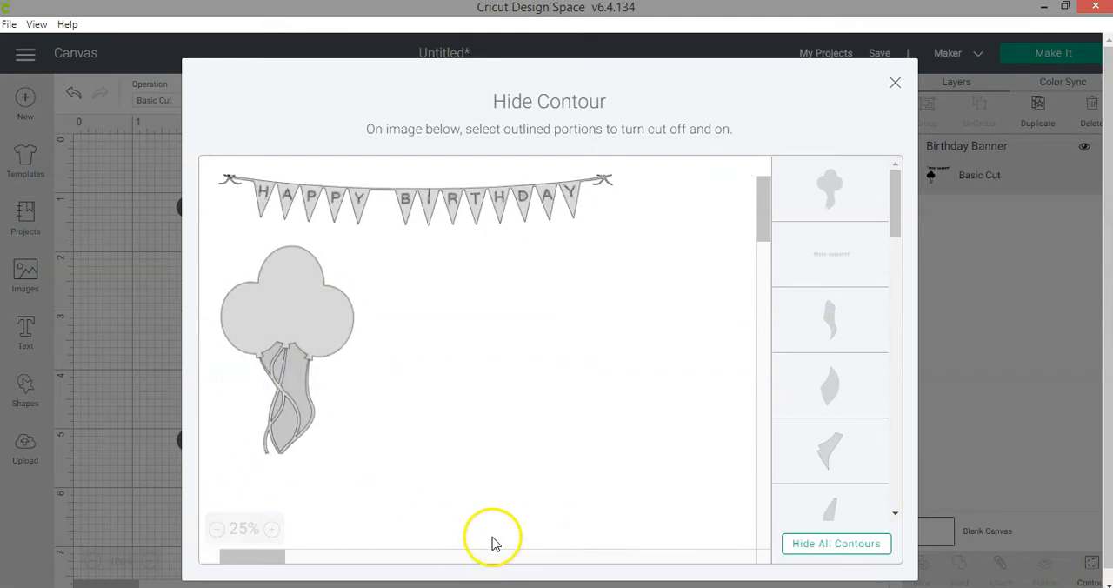
pyautogui.click(315, 311)
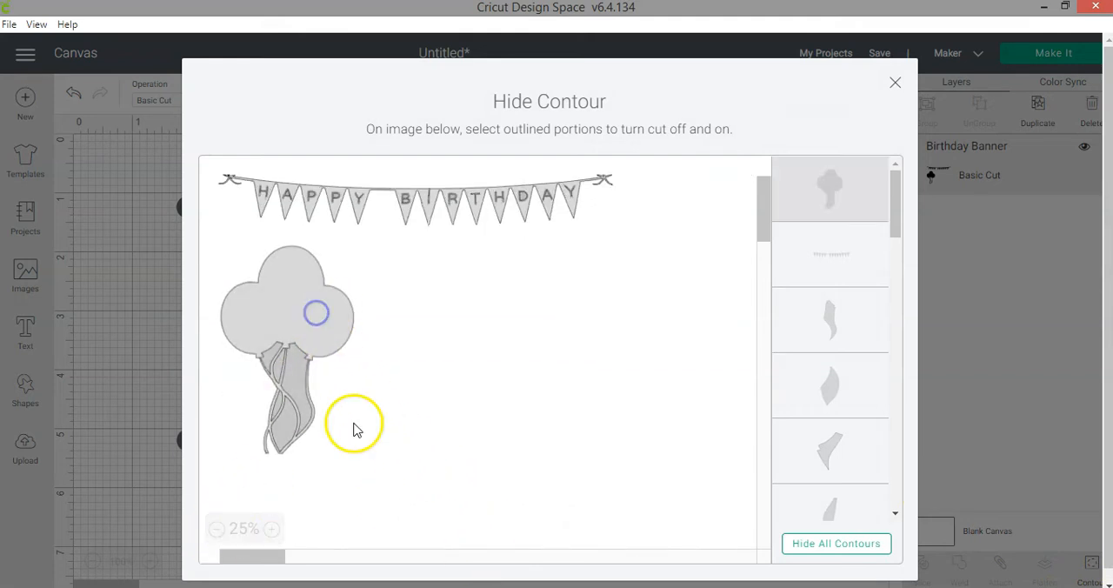
pyautogui.click(299, 369)
pyautogui.click(273, 364)
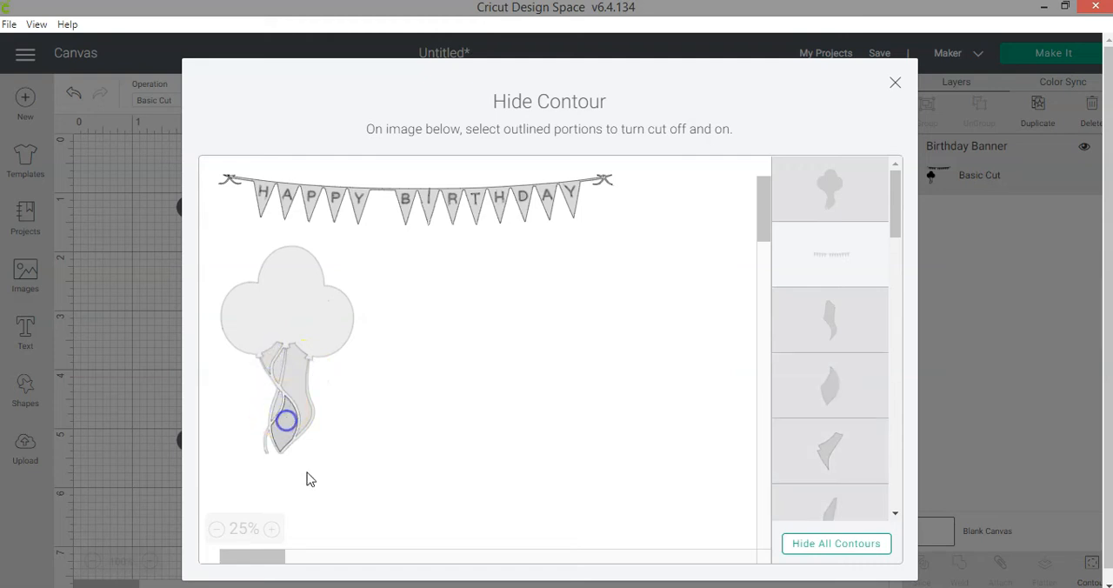
pyautogui.click(894, 83)
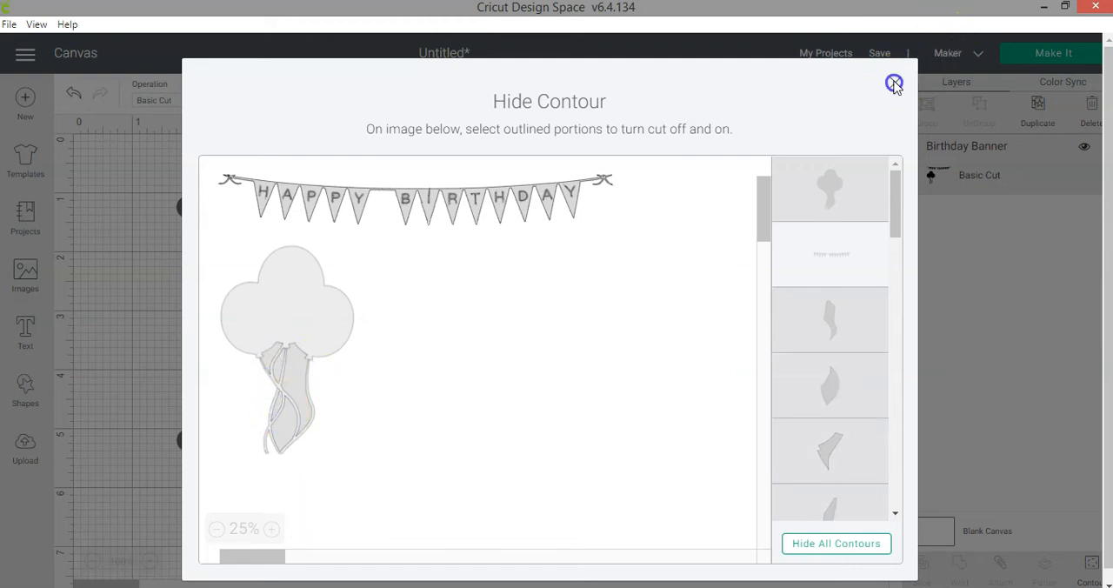
# - Resize the Birthday Banner proportionally to a width of 10 inches
pyautogui.moveTo(507, 269); pyautogui.dragTo(587, 336)
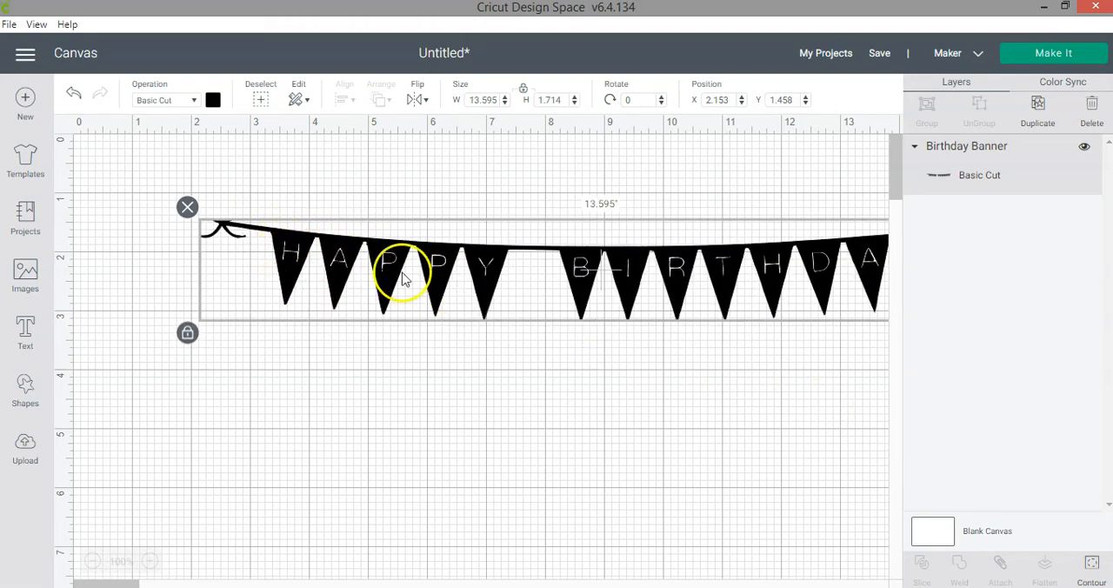
pyautogui.click(493, 99)
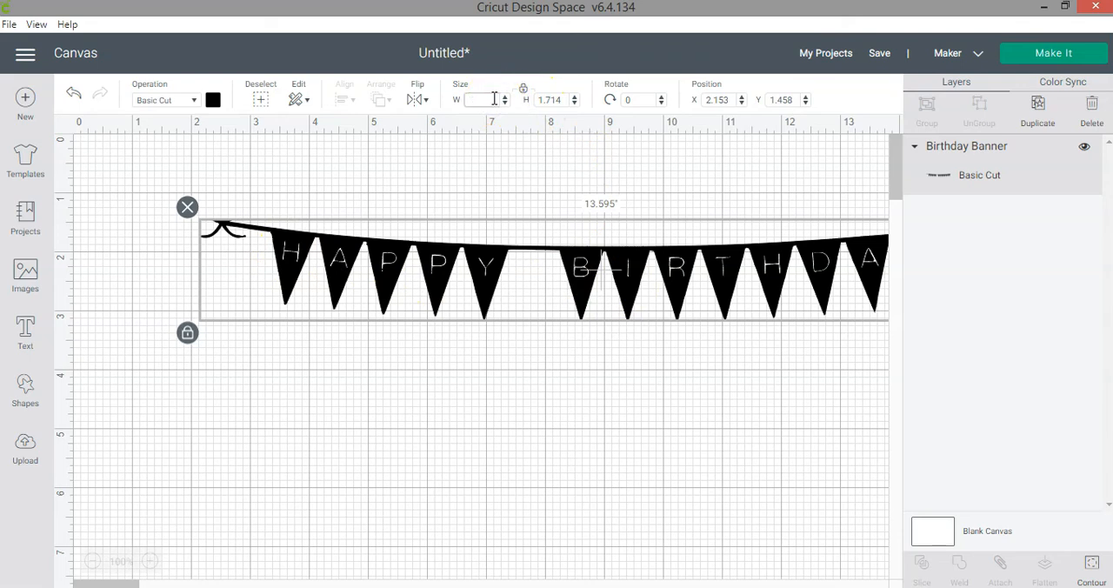
pyautogui.write('10')
pyautogui.press('Return')
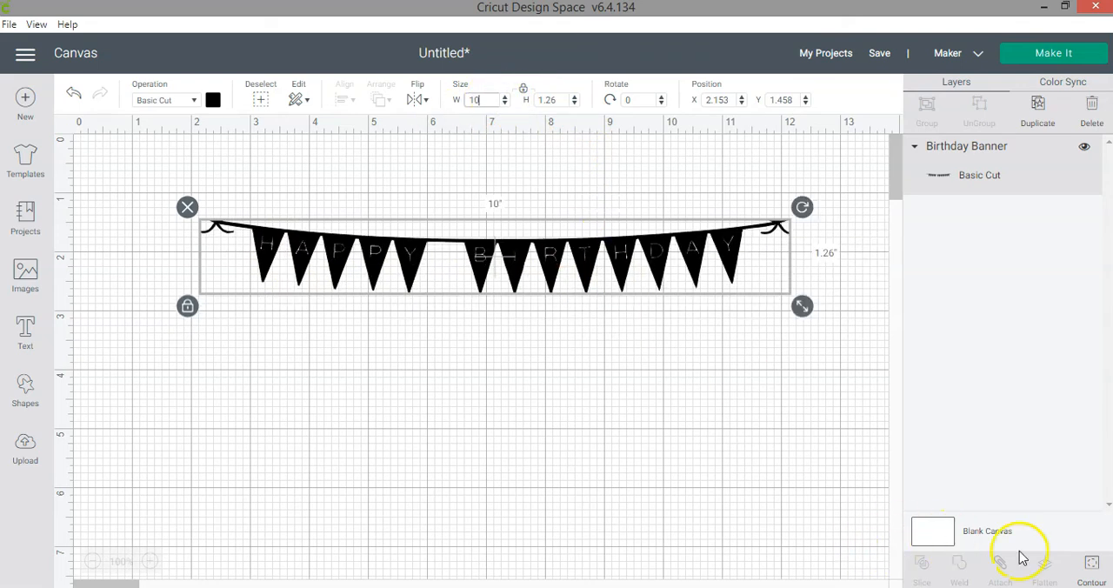
# - Use Contour to hide all contours of the Birthday Banner image and turn off the balloon shape, keeping only the solid banner without letter cutouts
pyautogui.click(1099, 575)
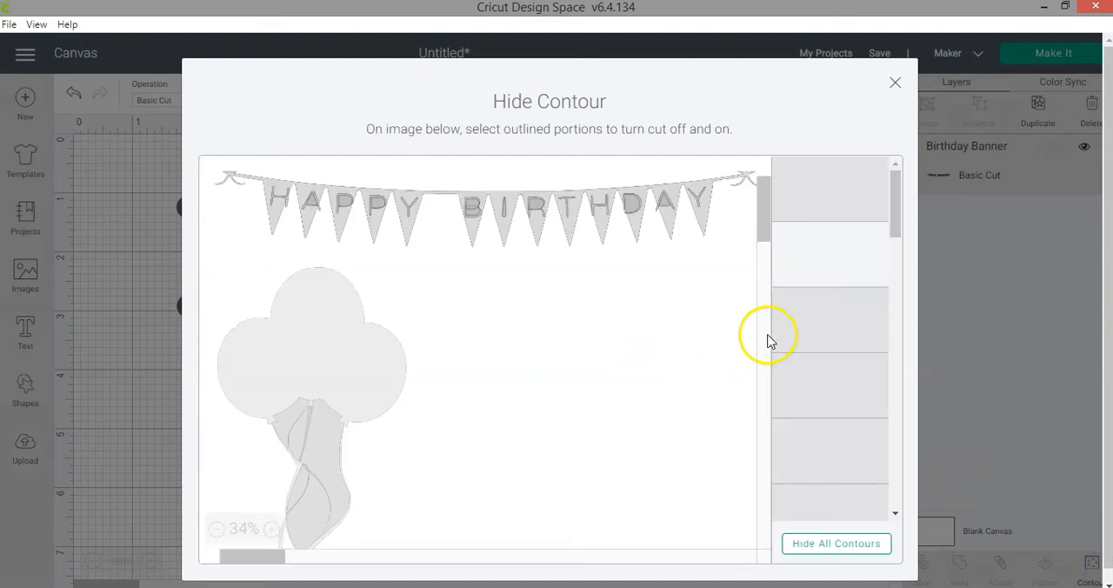
pyautogui.click(218, 529)
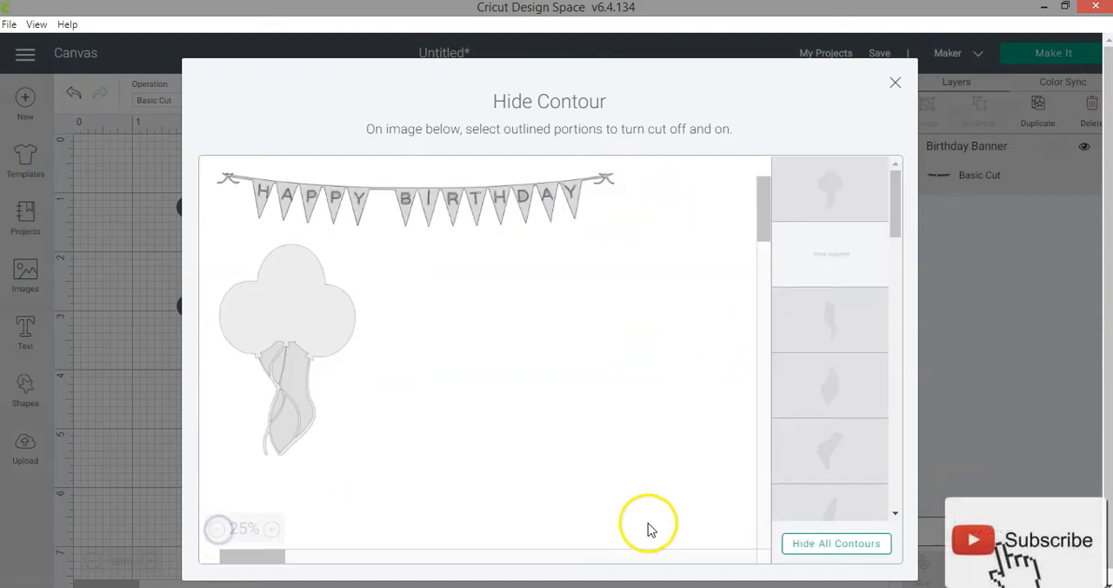
pyautogui.click(823, 556)
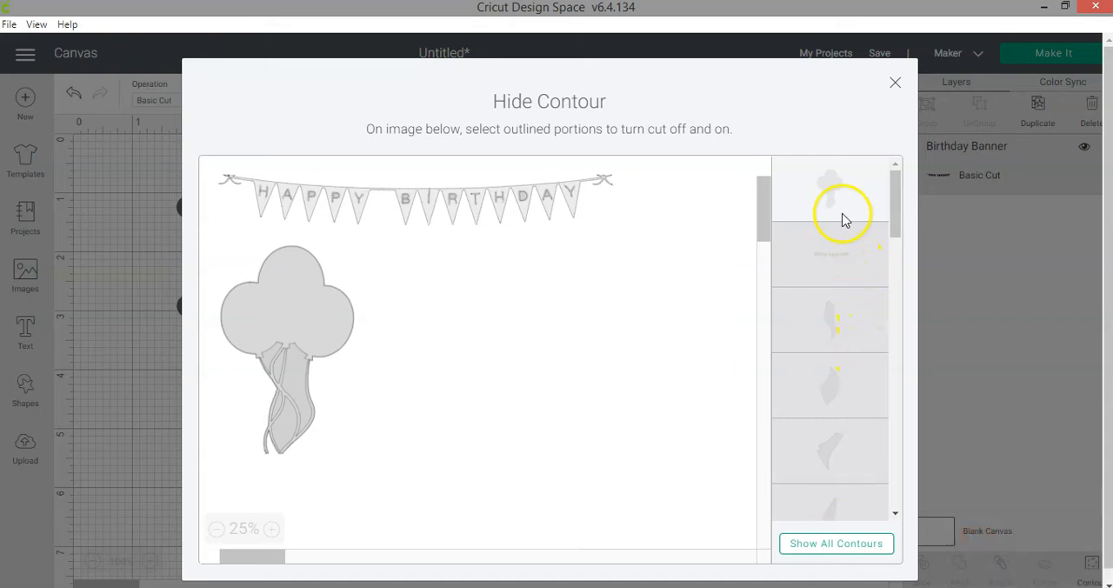
pyautogui.click(832, 188)
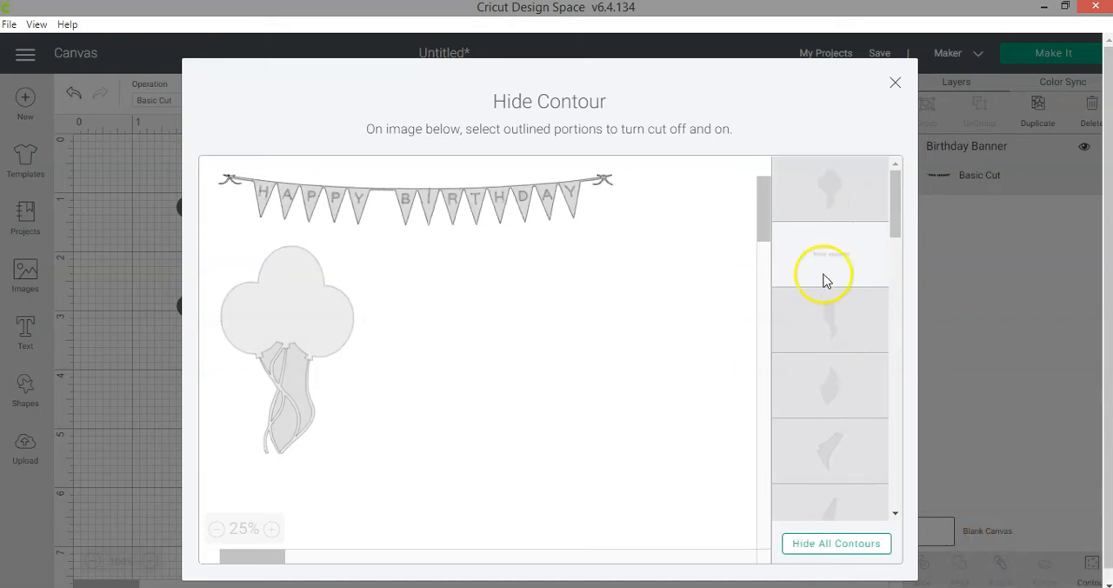
pyautogui.scroll(-5, 836, 348)
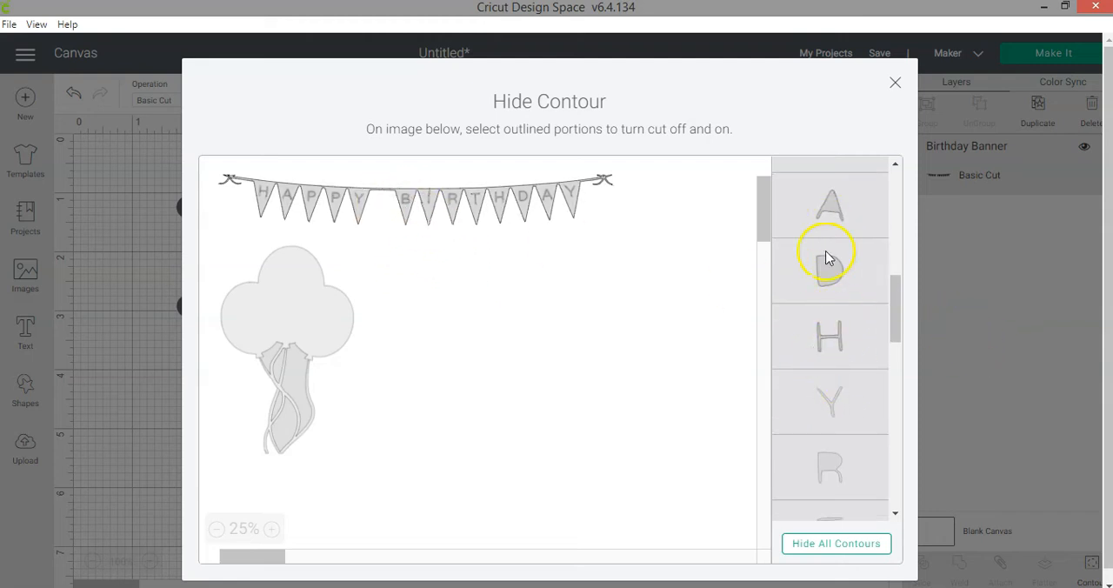
pyautogui.scroll(5, 827, 278)
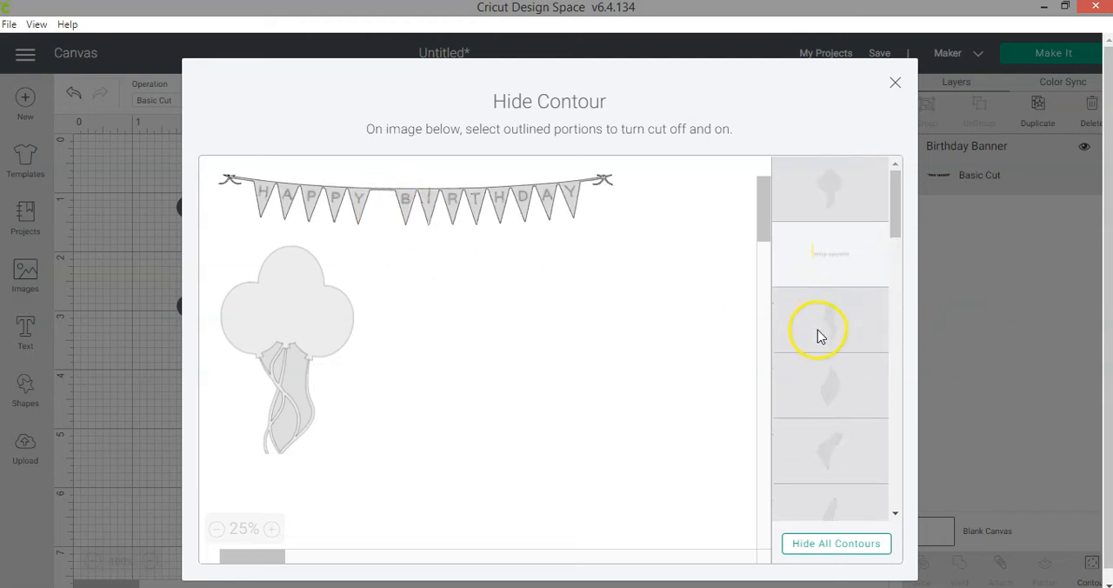
pyautogui.click(895, 83)
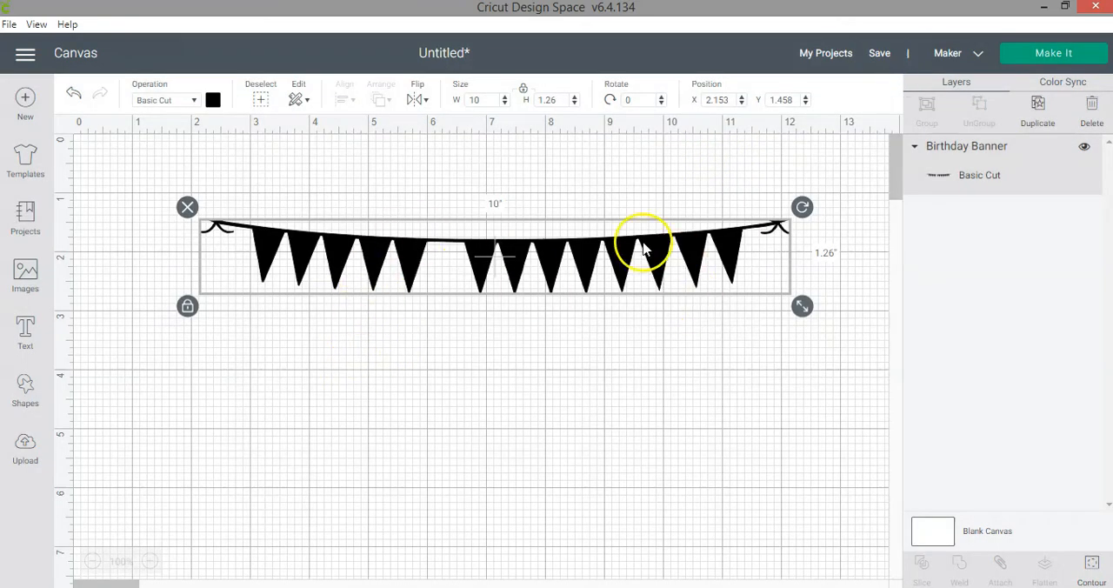
# - Resize the solid banner to about 11.7 inches wide and move it to about X 0.44, Y 0.99
pyautogui.moveTo(804, 308); pyautogui.dragTo(854, 336)
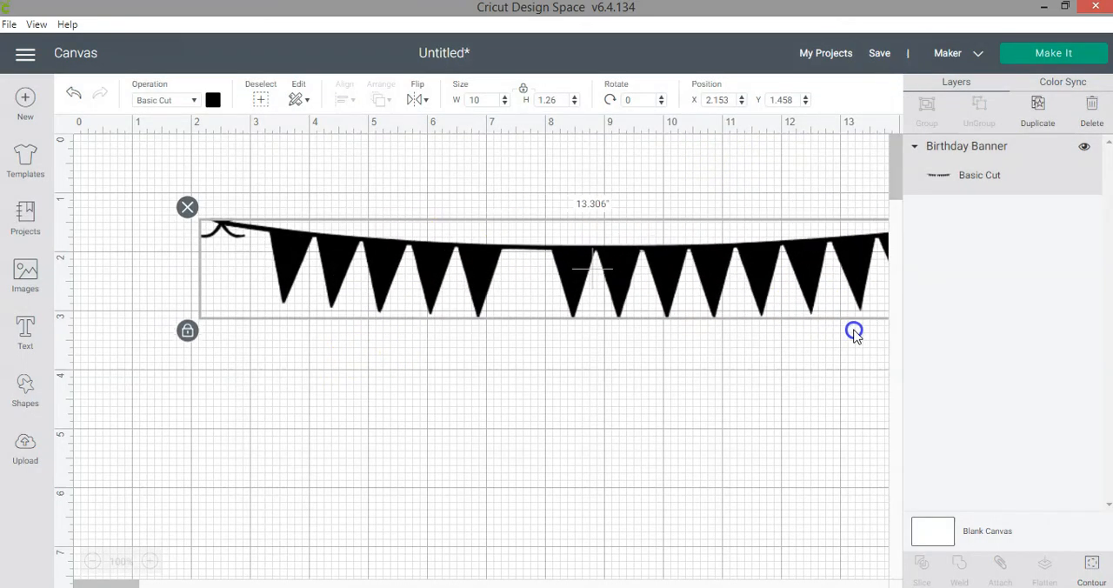
pyautogui.moveTo(487, 287); pyautogui.dragTo(380, 254)
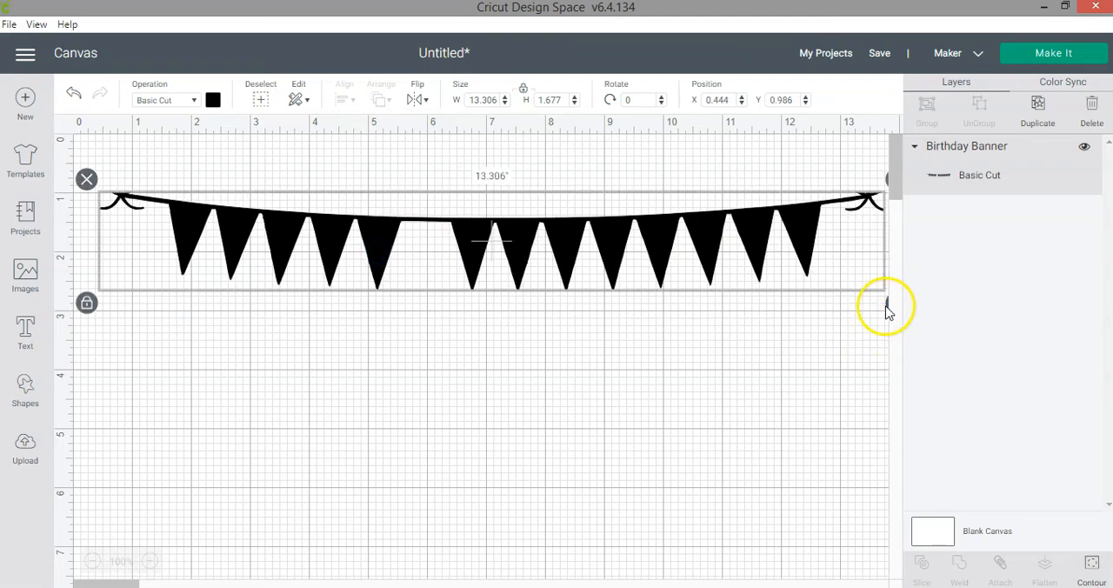
pyautogui.moveTo(888, 310); pyautogui.dragTo(795, 268)
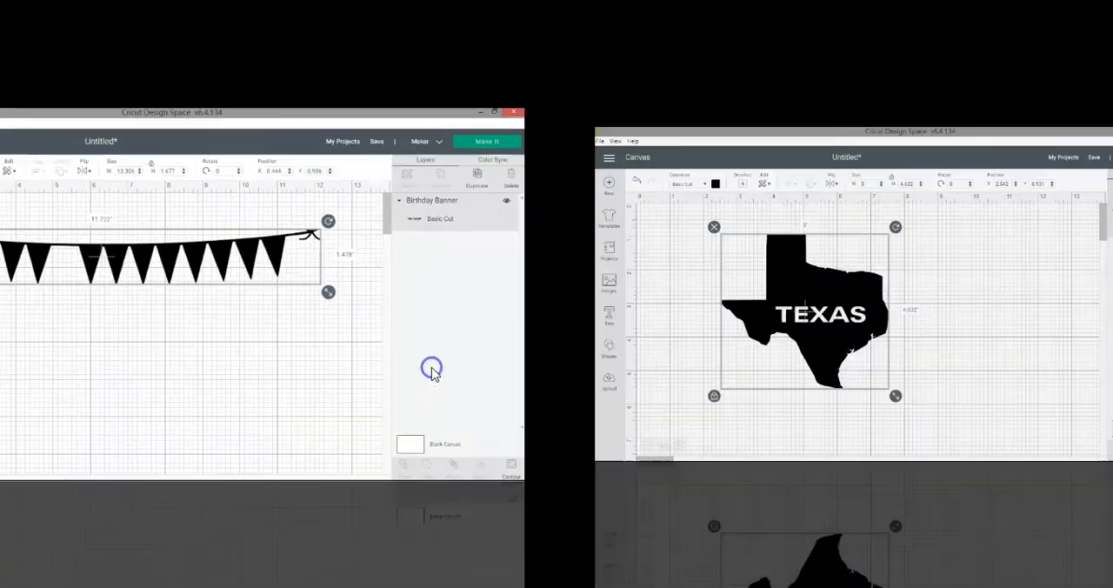
pyautogui.click(416, 356)
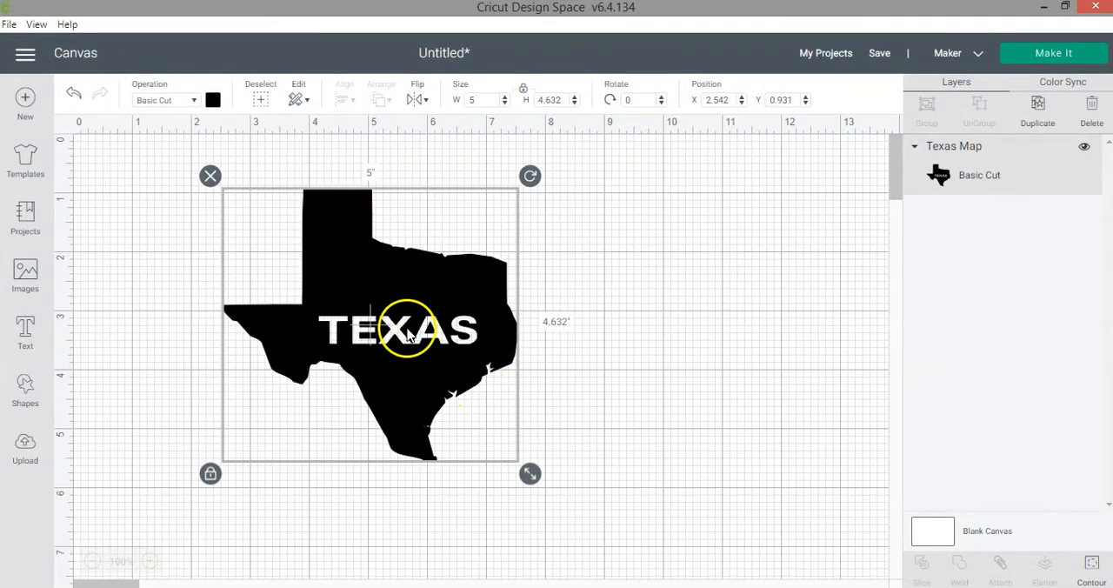
# - Scale the Texas map down to about 4.45 inches wide and move it to about X 3.97, Y 0.64
pyautogui.moveTo(529, 474); pyautogui.dragTo(483, 445)
pyautogui.moveTo(402, 361); pyautogui.dragTo(516, 390)
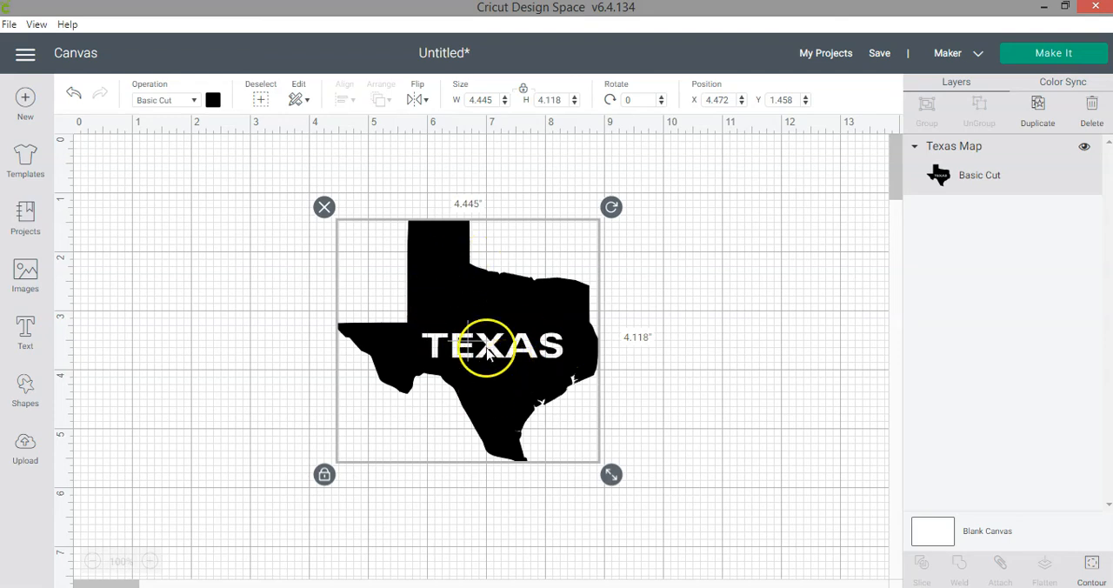
pyautogui.moveTo(463, 384); pyautogui.dragTo(435, 336)
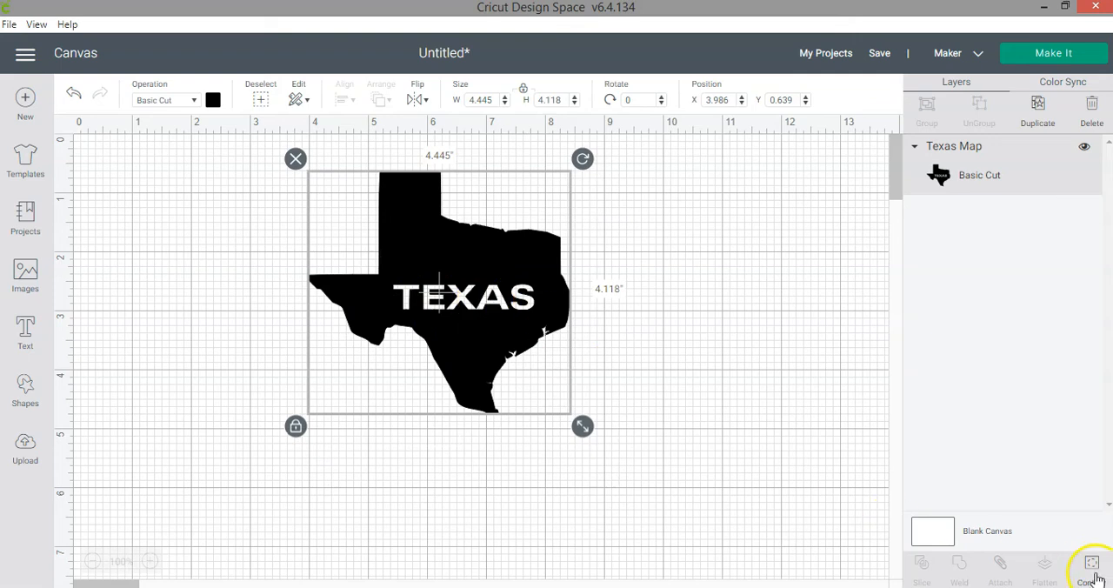
pyautogui.moveTo(486, 281); pyautogui.dragTo(486, 283)
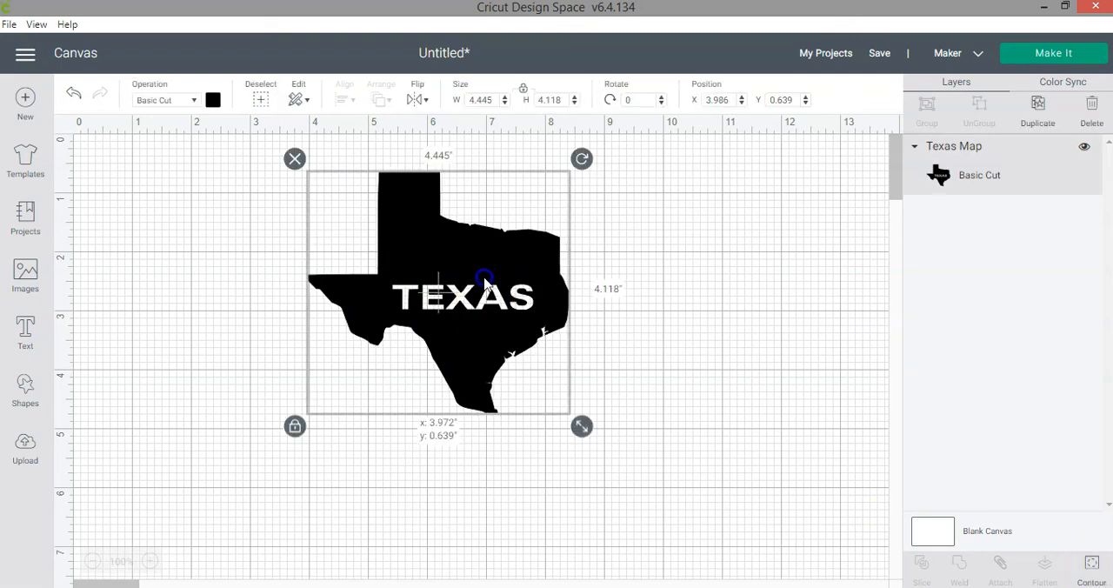
# - Use Contour to hide all contours of the Texas map, leaving the solid state shape without the TEXAS lettering
pyautogui.click(1098, 572)
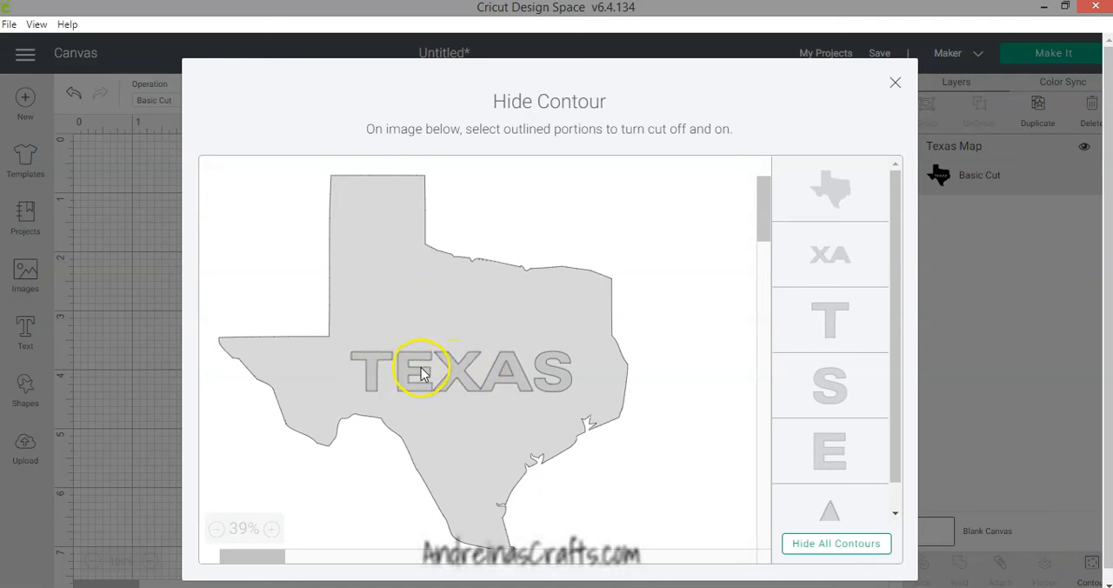
pyautogui.click(858, 546)
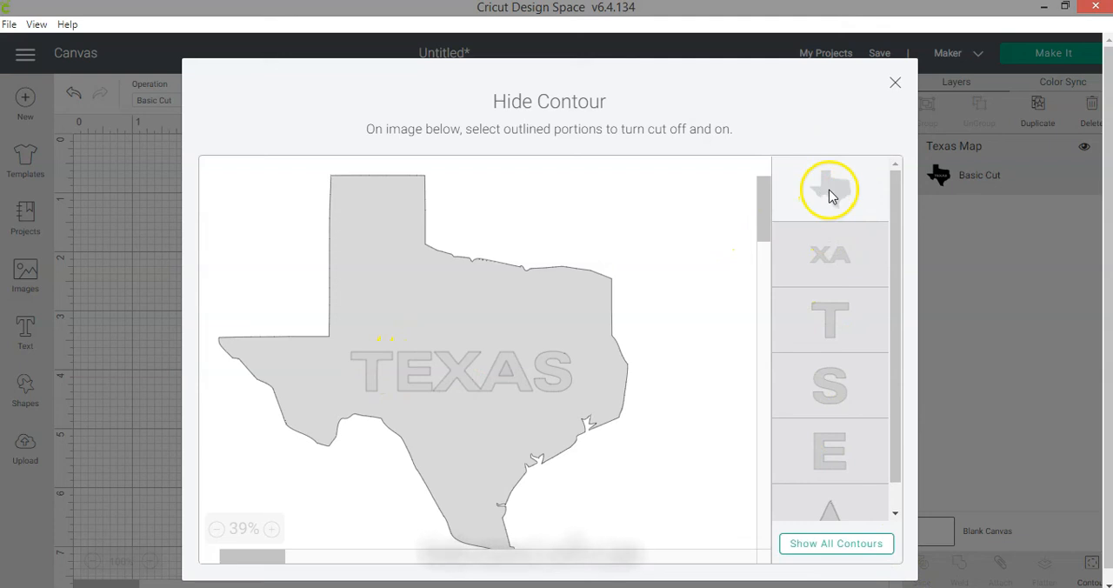
pyautogui.click(895, 82)
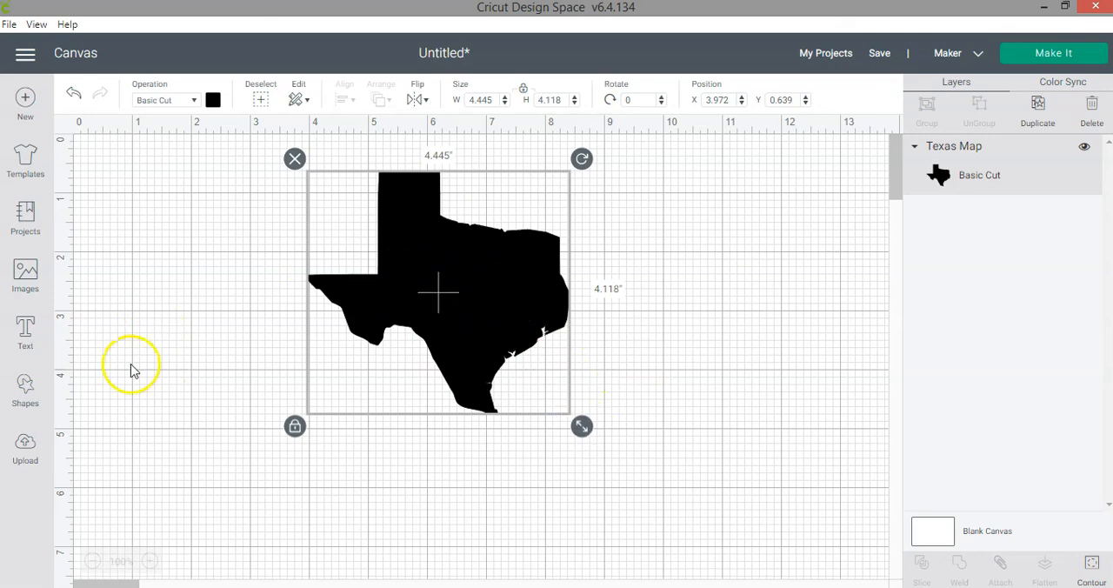
# - Add the text "home" in Cricut Sans, about 2.23 inches wide, below the Texas map and deselect it
pyautogui.click(25, 332)
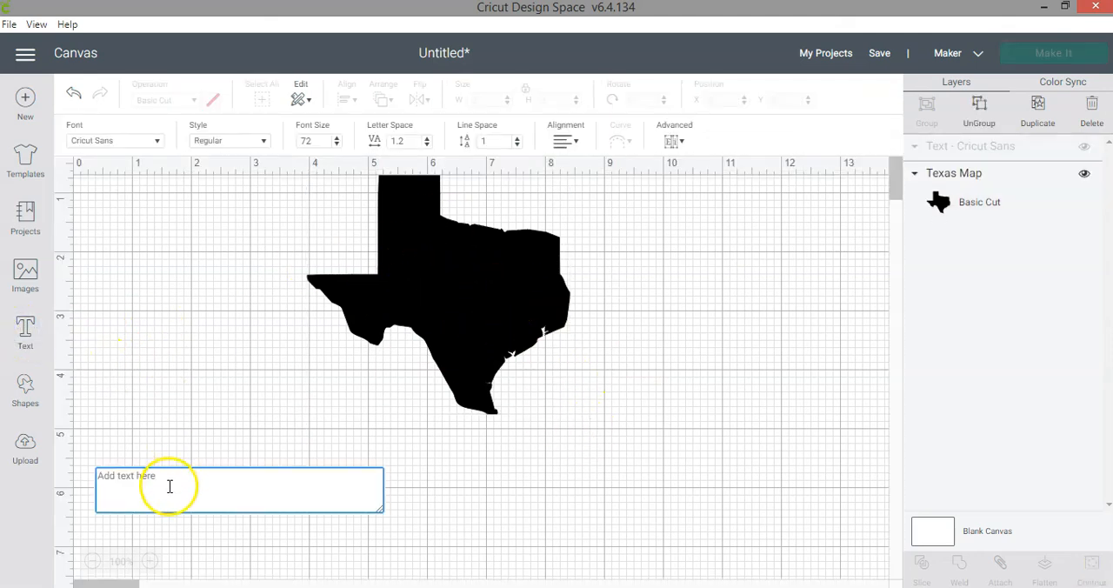
pyautogui.write('home')
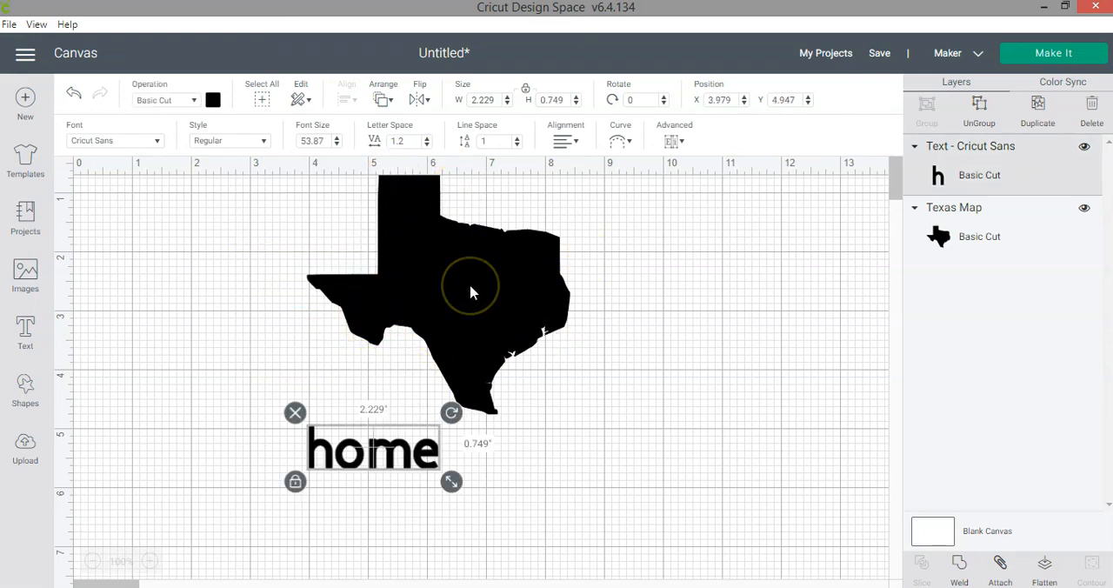
pyautogui.click(609, 457)
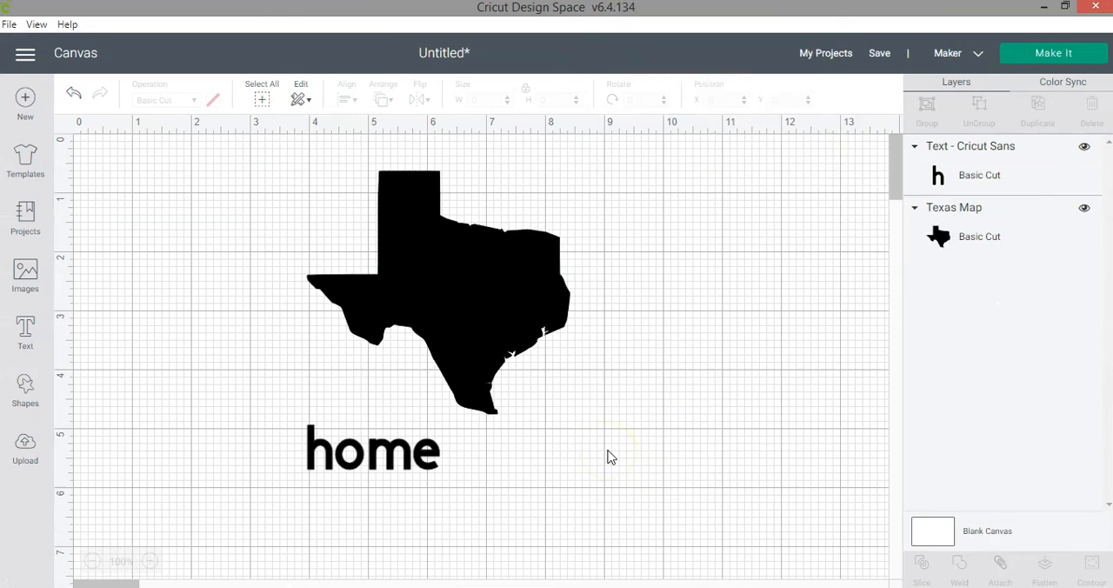